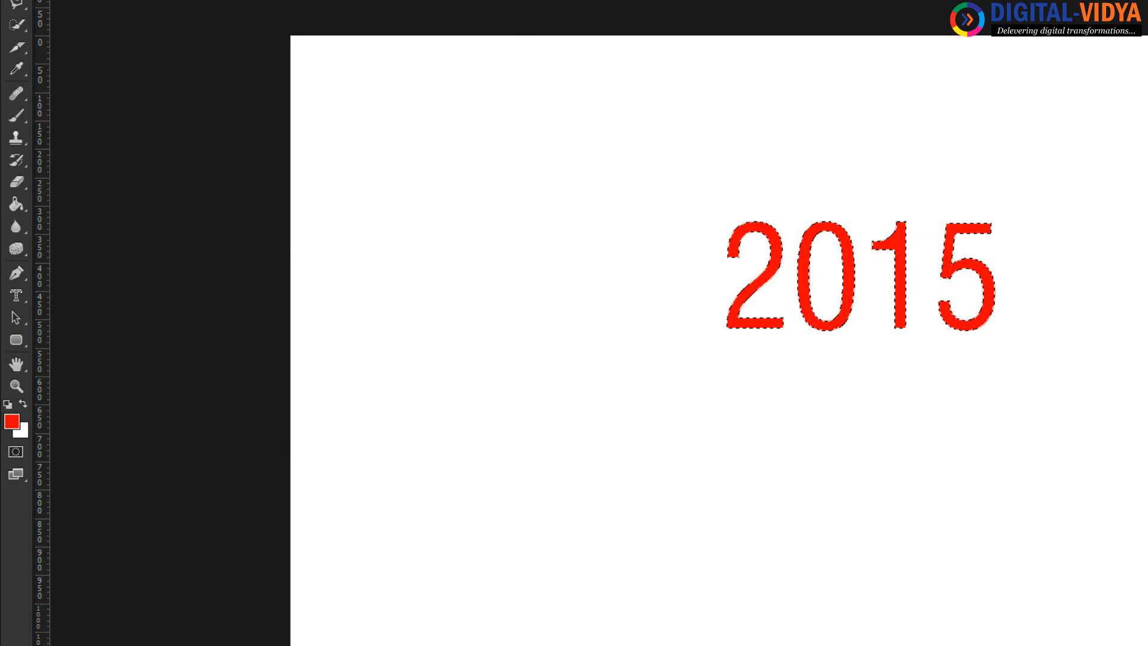
# Step: Deselect the red raster 2015 and distort it so the digits grow larger from the 2 toward the 5
pyautogui.hotkey('ctrl', 'd')
pyautogui.hotkey('ctrl', 't')
pyautogui.rightClick(856, 223)
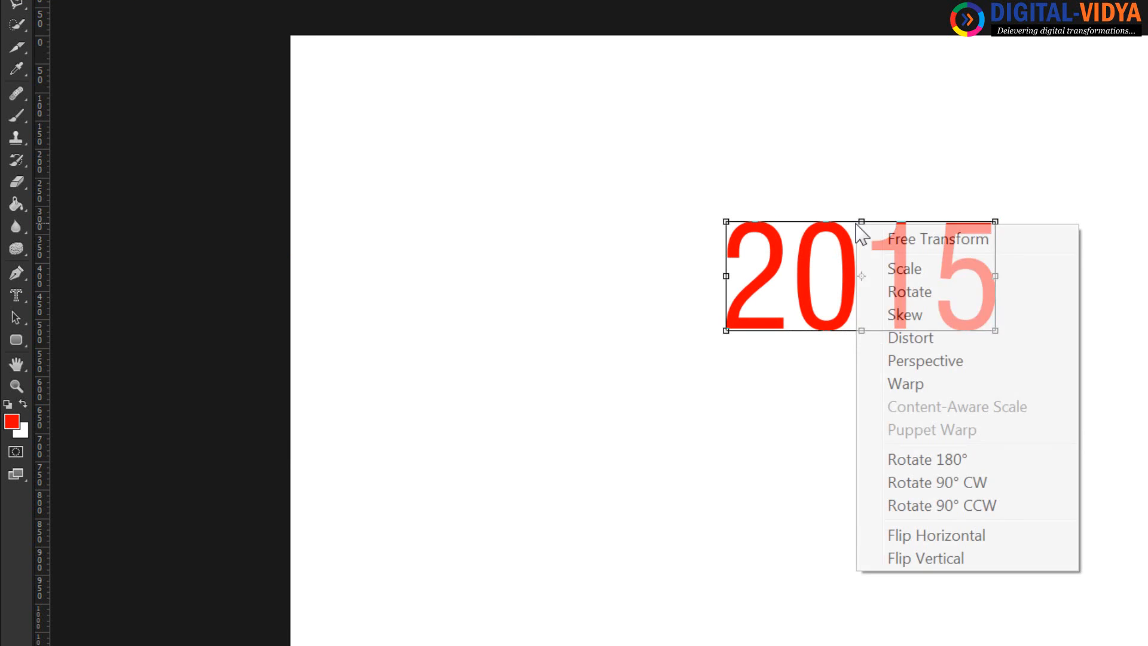
pyautogui.click(922, 338)
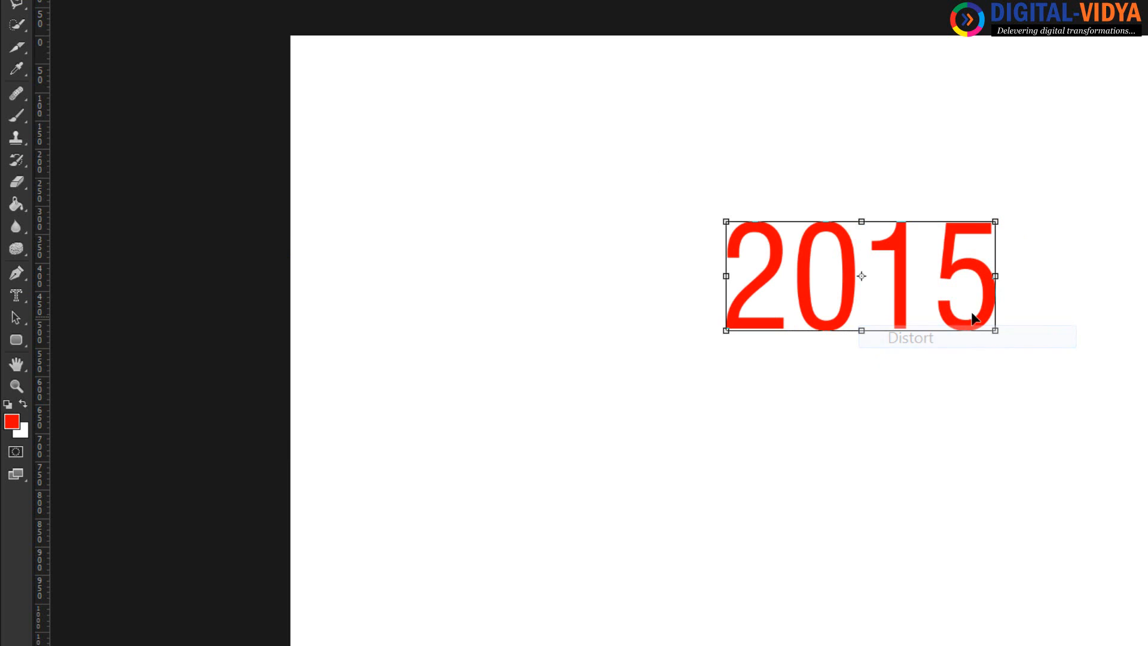
pyautogui.moveTo(997, 337); pyautogui.dragTo(639, 342)
pyautogui.press('Return')
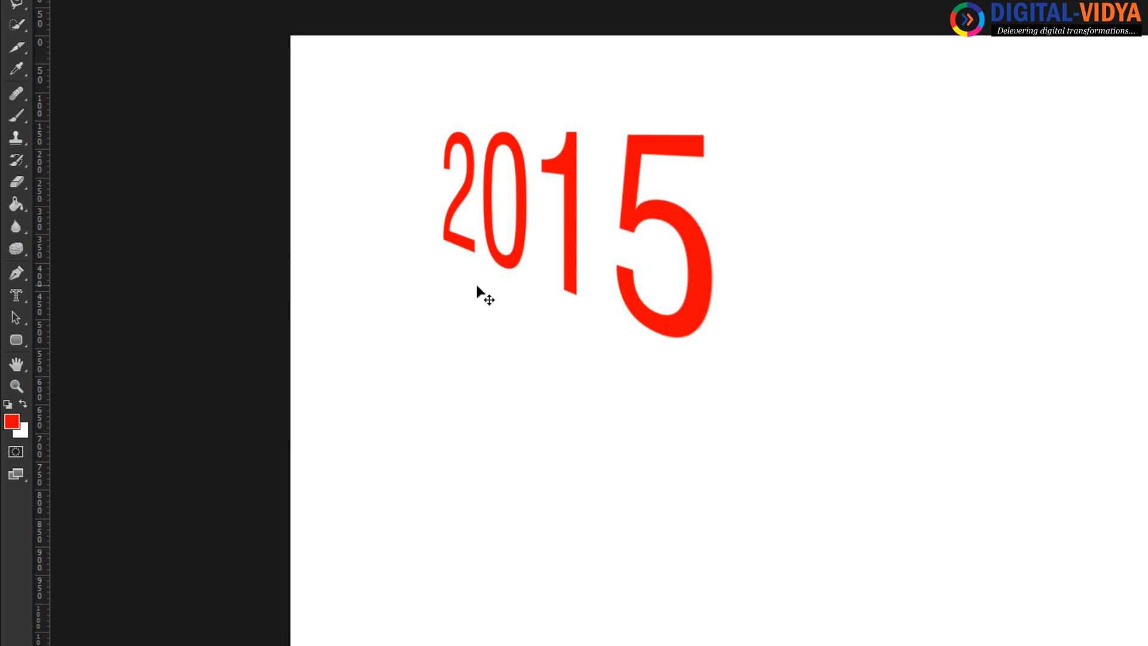
# Step: Add a red 2015 with the Horizontal Type tool beside the distorted raster 2015
pyautogui.rightClick(13, 295)
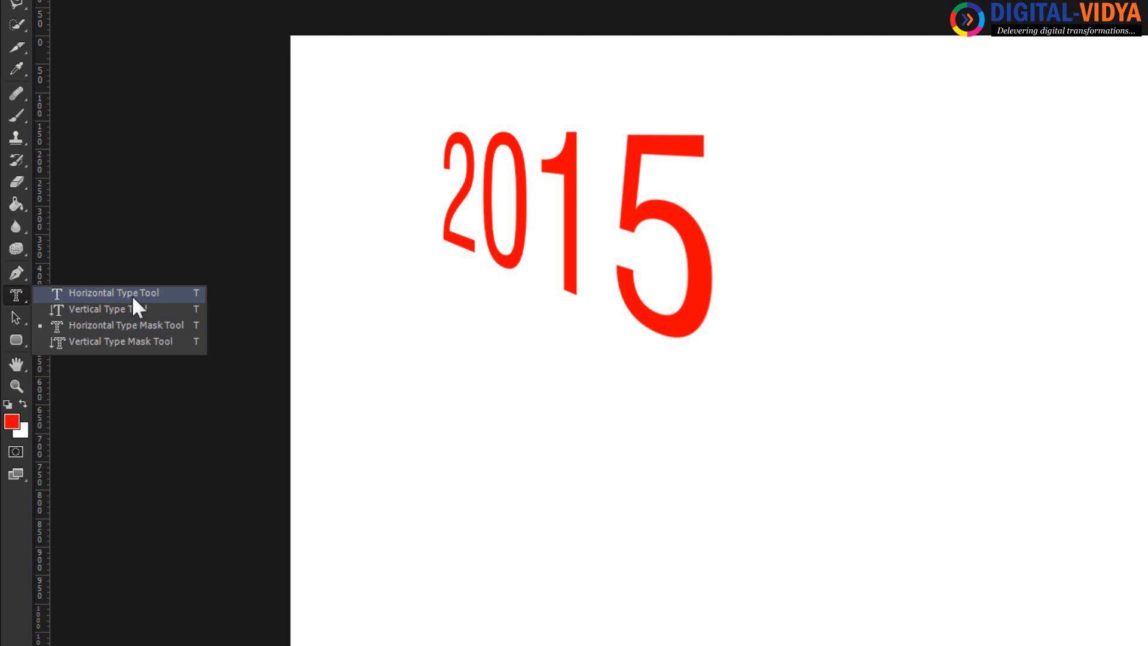
pyautogui.click(131, 295)
pyautogui.click(911, 378)
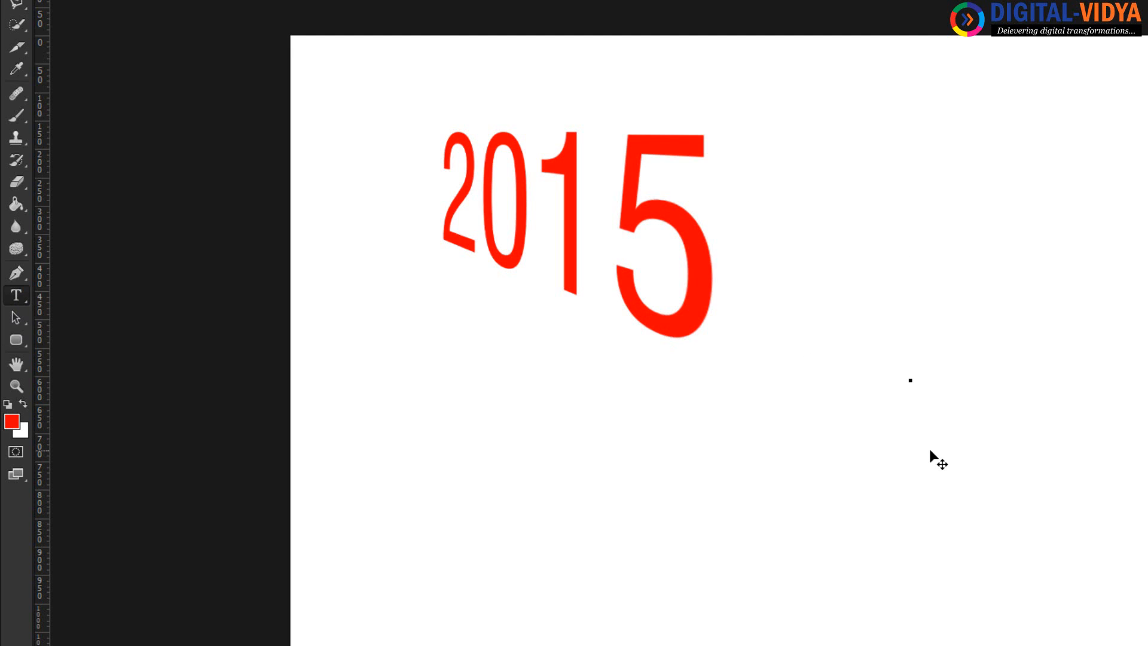
pyautogui.write('2015')
pyautogui.hotkey('ctrl', 'Return')
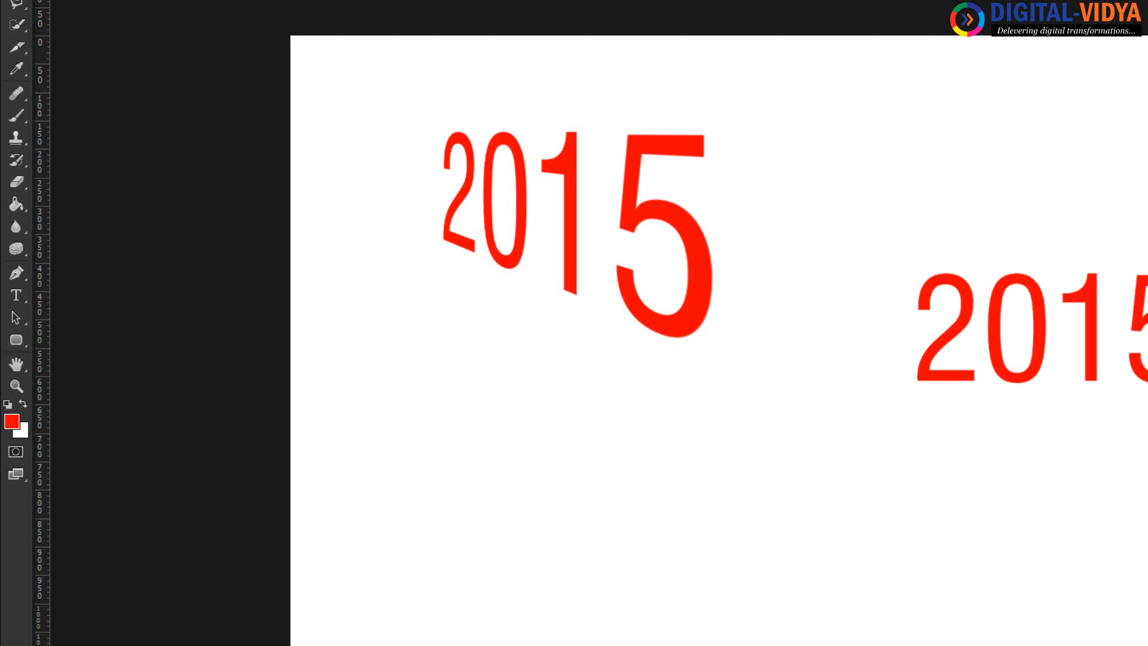
# Step: Check the Transform options for the 2015 type layer, and shift the raster 2015 slightly down and left in Distort mode
pyautogui.click(111, 0)
pyautogui.moveTo(231, 383)
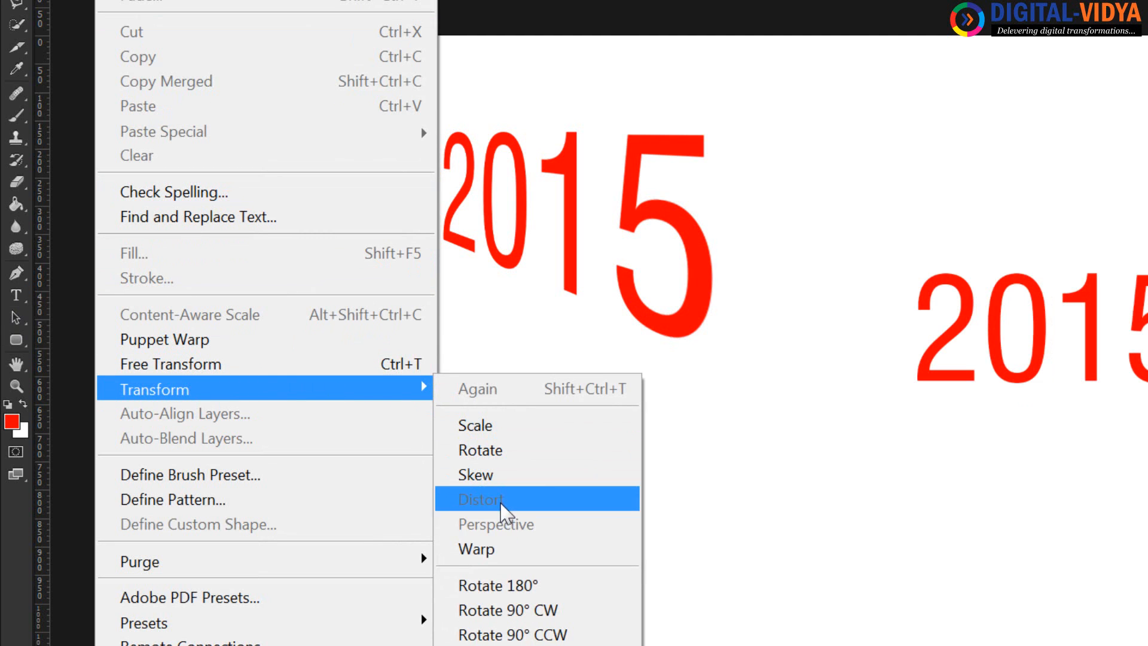
pyautogui.click(666, 318)
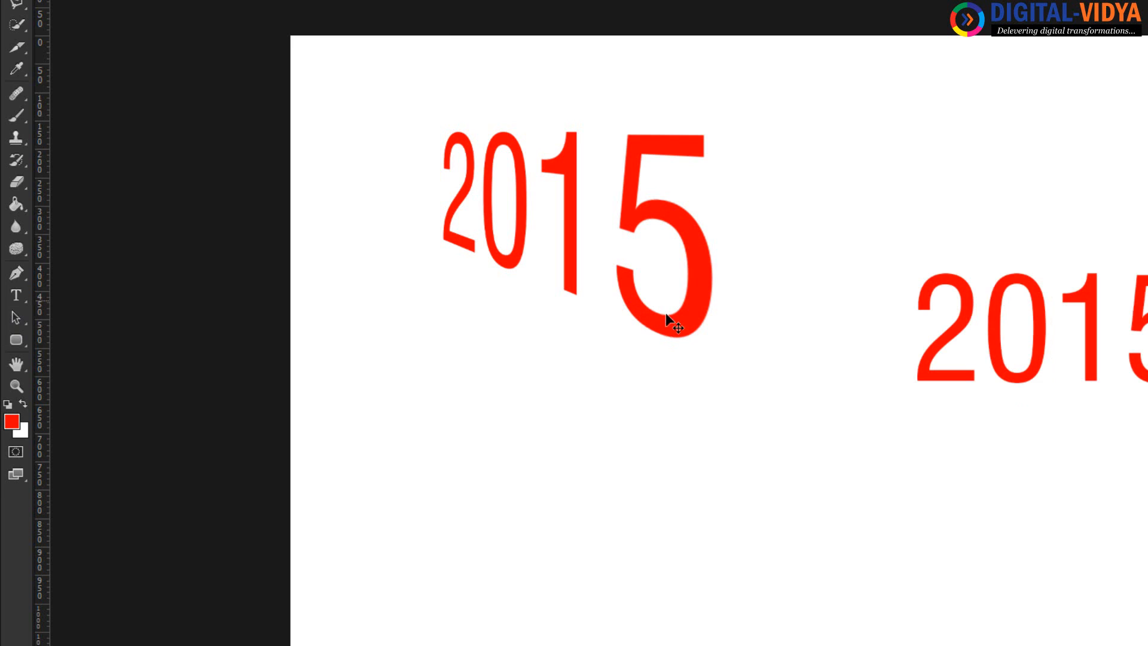
pyautogui.hotkey('alt', 'e')
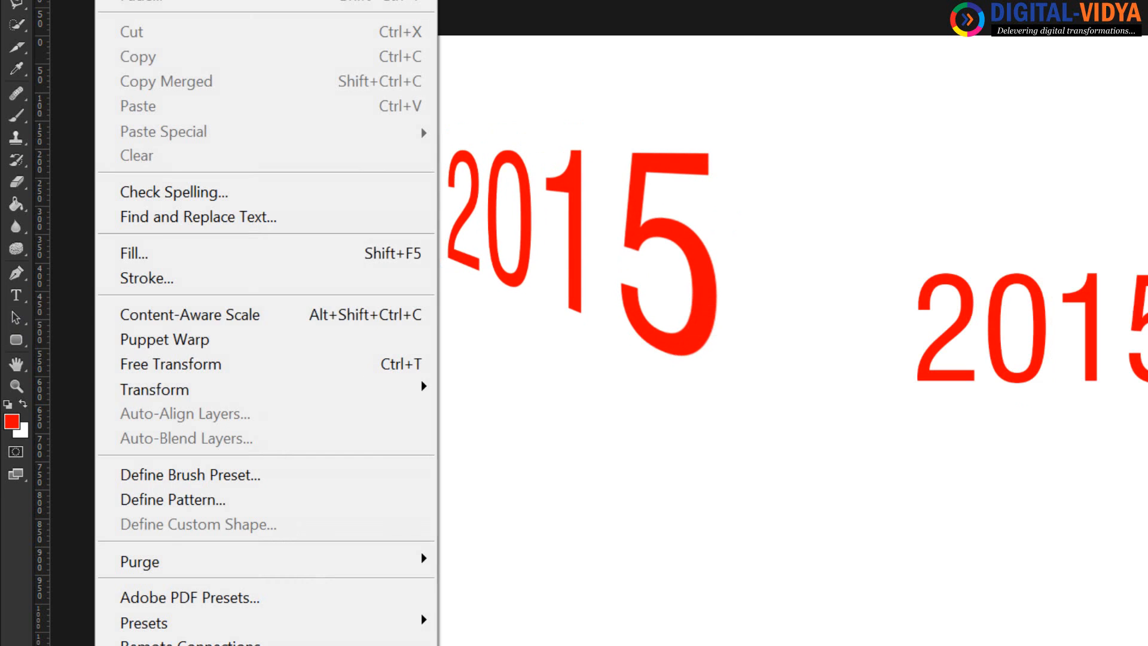
pyautogui.moveTo(199, 390)
pyautogui.click(501, 497)
pyautogui.moveTo(699, 307)
pyautogui.mouseDown()
pyautogui.moveTo(677, 322)
pyautogui.moveTo(680, 299)
pyautogui.mouseUp()
pyautogui.press('Return')
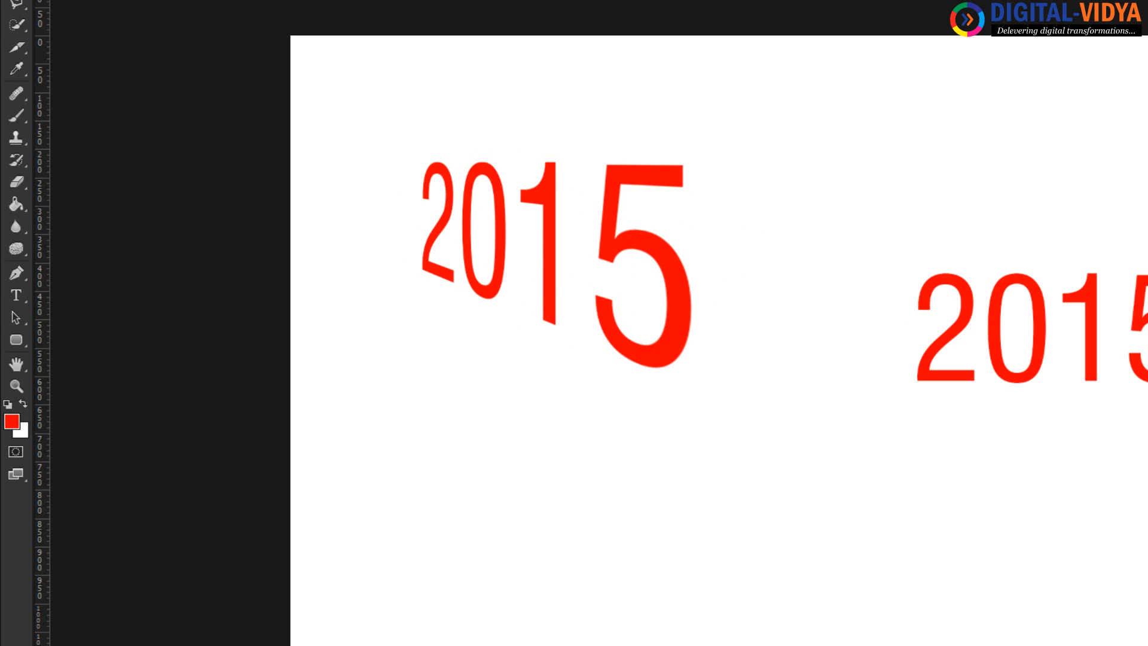
# Step: Apply a horizontal Motion Blur filter to the distorted raster 2015
pyautogui.hotkey('alt', 't')
pyautogui.moveTo(384, 174)
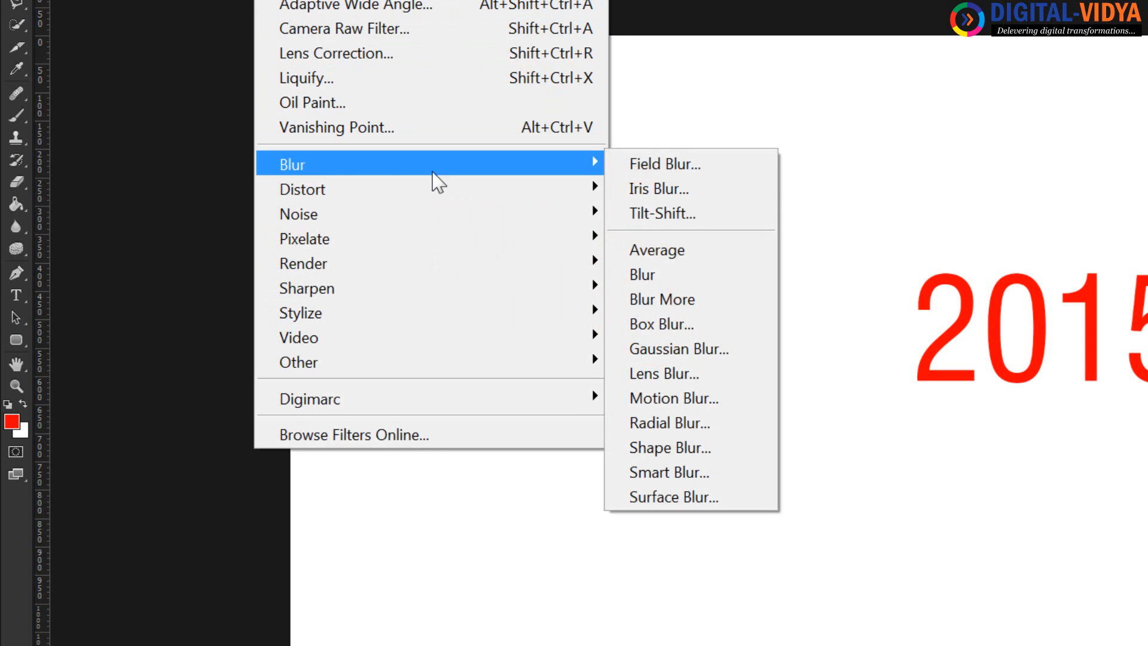
pyautogui.click(662, 399)
pyautogui.moveTo(728, 362); pyautogui.dragTo(733, 364)
pyautogui.click(897, 97)
# Step: Move the 2015 type slightly up and left, and apply Motion Blur to it, rasterizing the type layer
pyautogui.moveTo(949, 344); pyautogui.dragTo(929, 298)
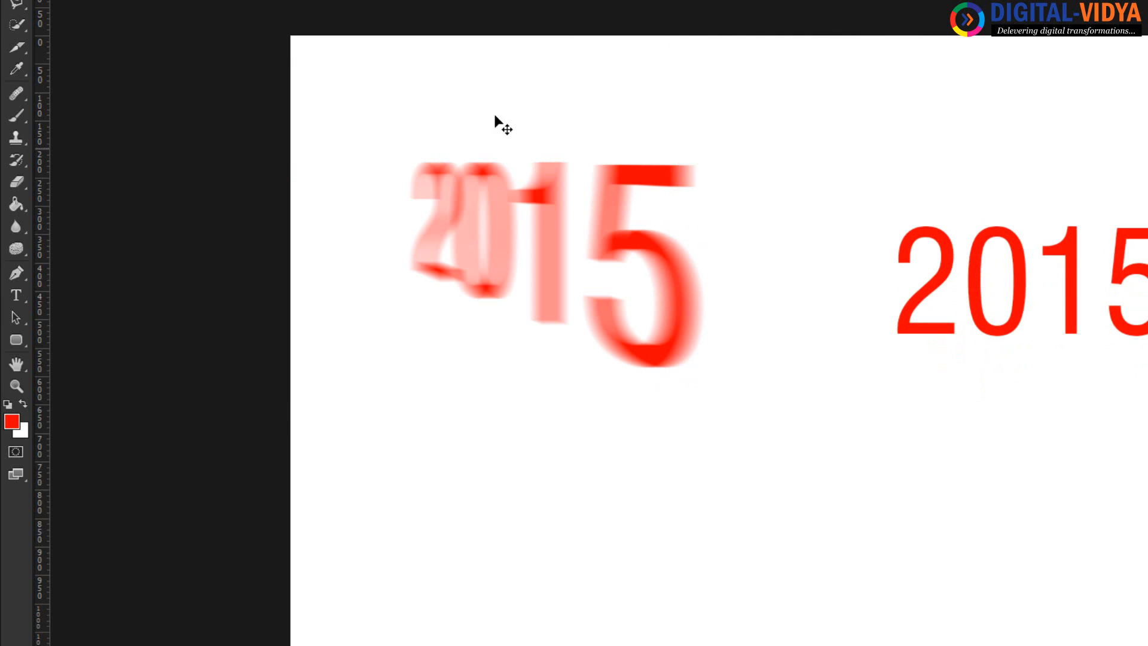
pyautogui.click(270, 0)
pyautogui.moveTo(339, 160)
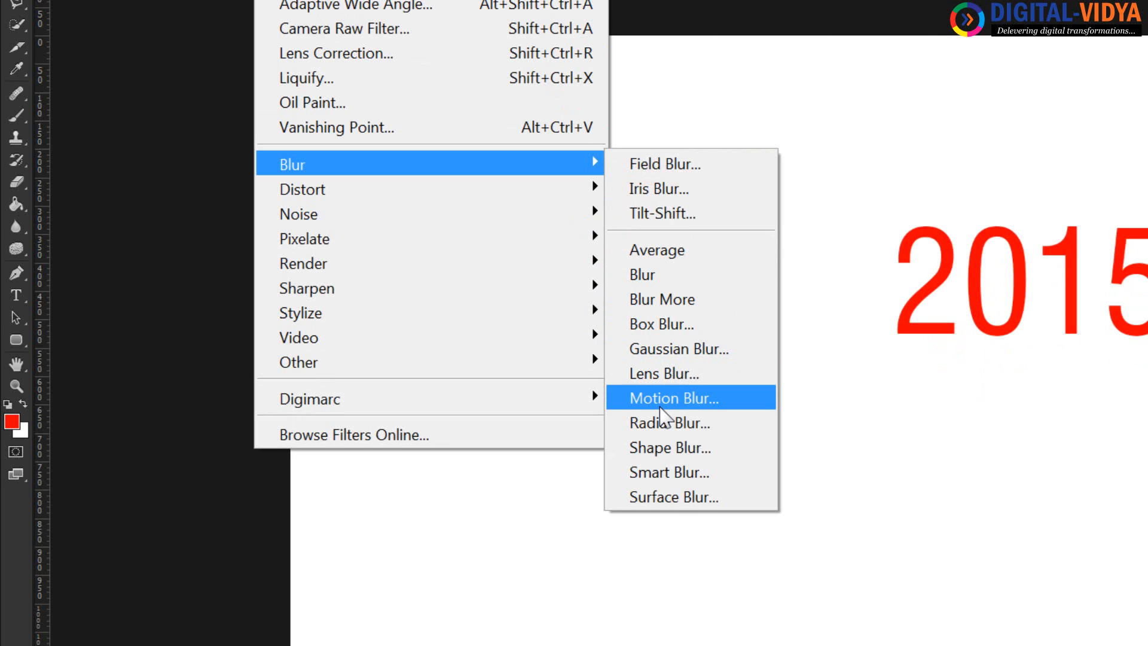
pyautogui.click(665, 410)
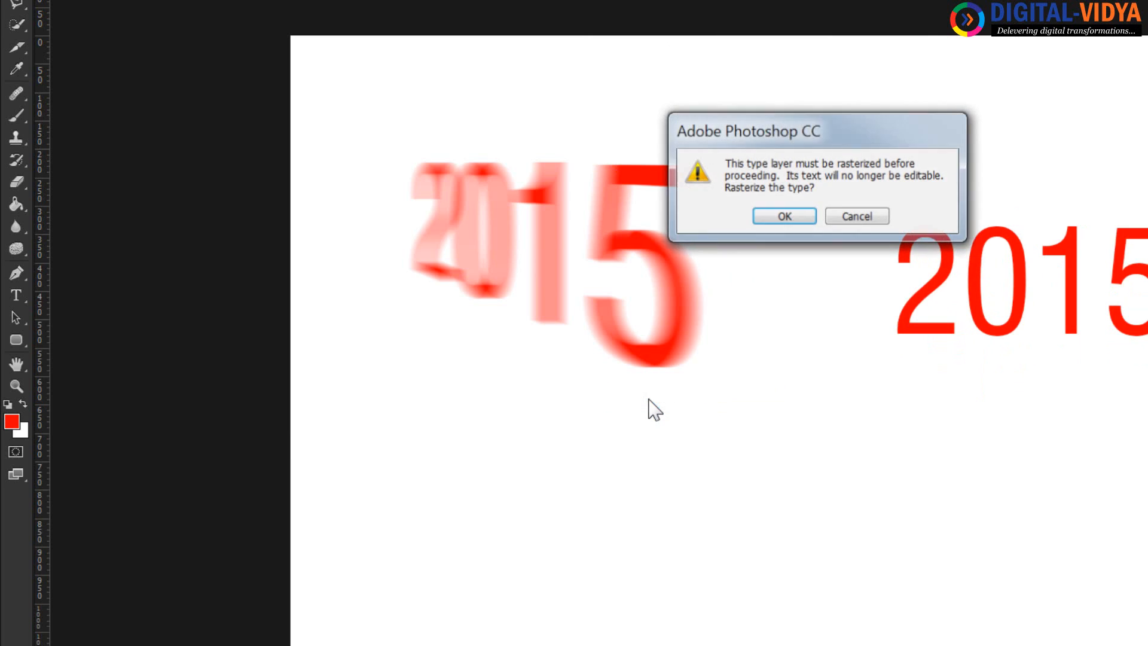
pyautogui.moveTo(810, 144); pyautogui.dragTo(551, 113)
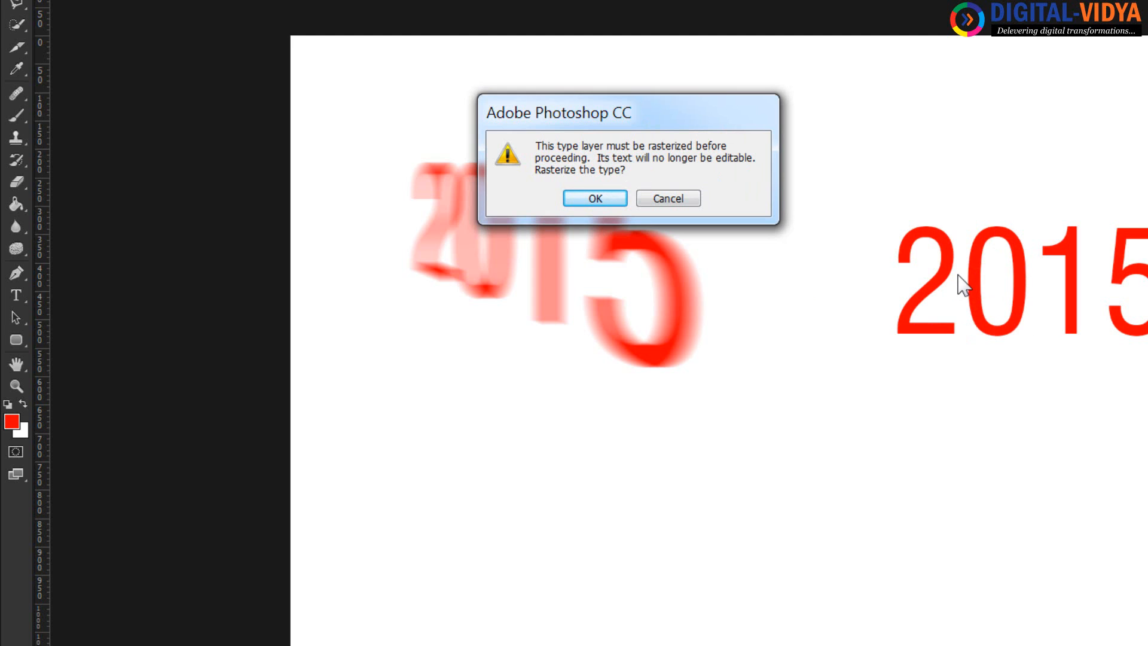
pyautogui.click(588, 198)
pyautogui.click(928, 98)
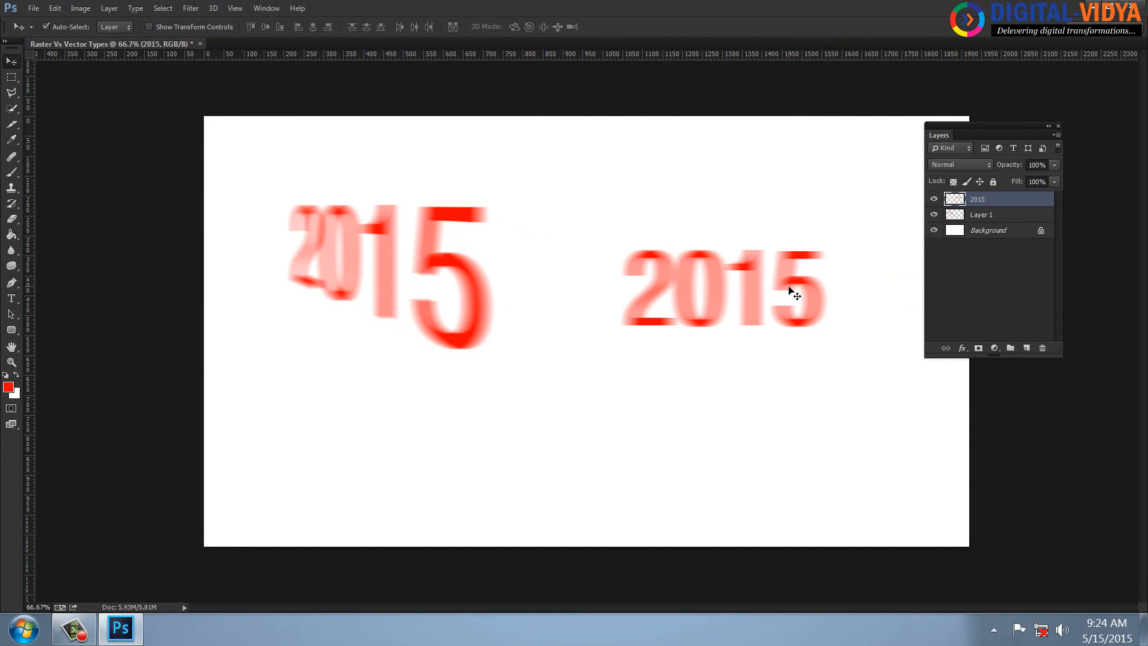
# Step: Undo the Motion Blur and the rasterizing of the 2015 type layer
pyautogui.hotkey('ctrl', 'alt', 'z')
pyautogui.hotkey('ctrl', 'alt', 'z')
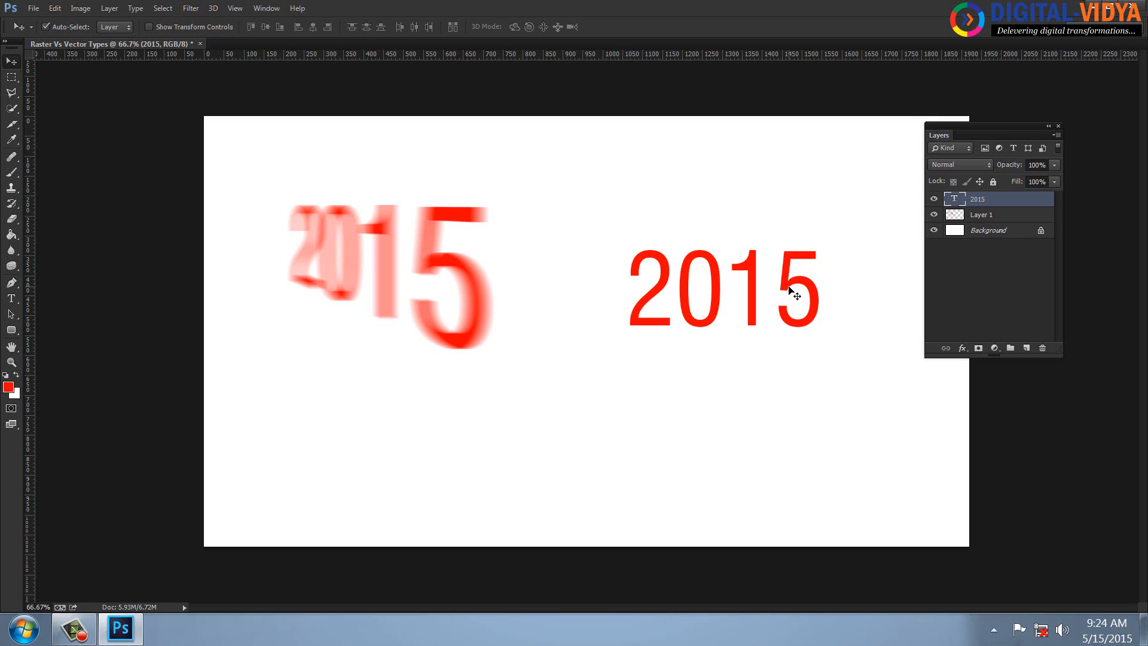
# Step: Delete the 2015 type layer and the blurred raster 2015 layer, leaving only the white background
pyautogui.moveTo(787, 287); pyautogui.dragTo(750, 288)
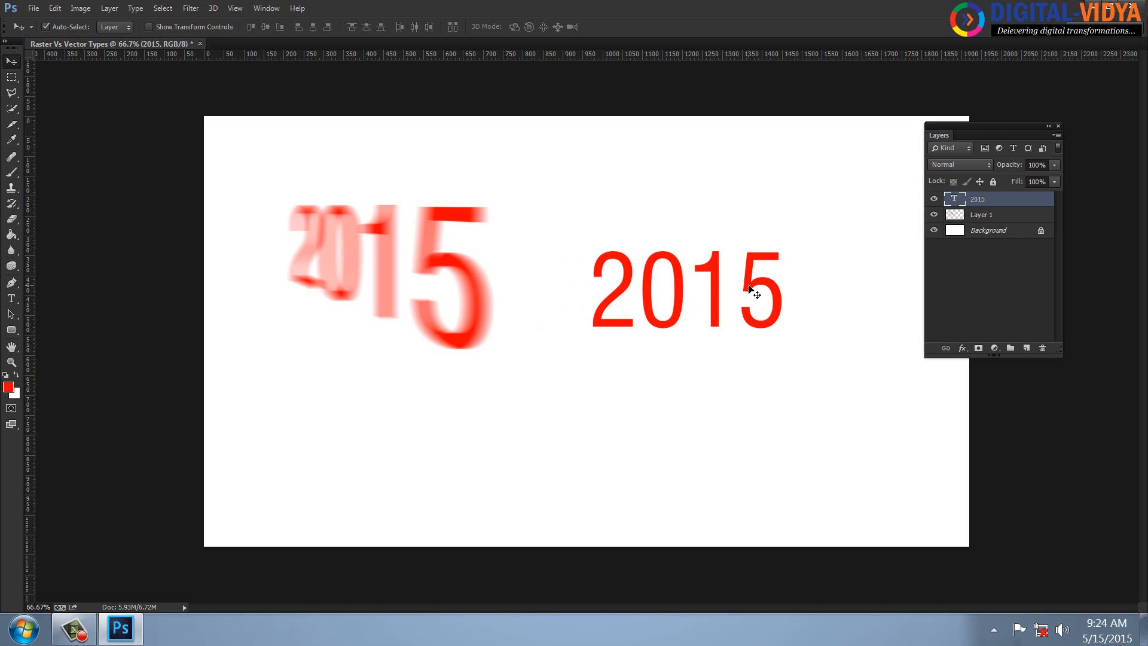
pyautogui.press('Delete')
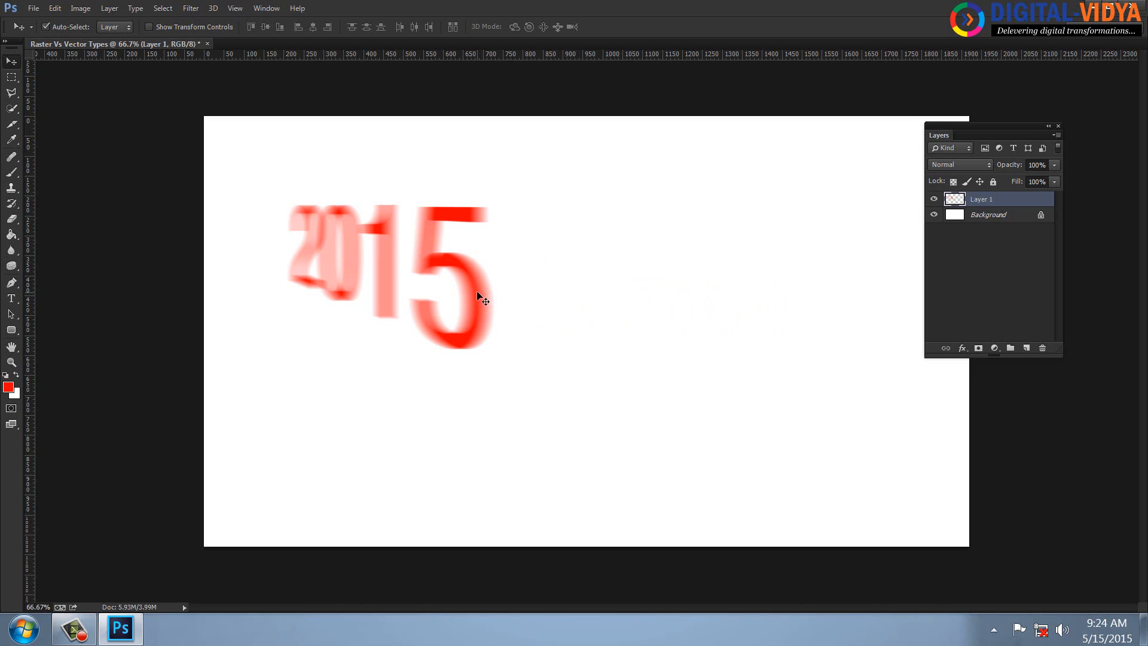
pyautogui.moveTo(484, 297); pyautogui.dragTo(541, 298)
pyautogui.press('Delete')
# Step: Open the image Nice-pink-flowers-with-water-drops.jpg from the Flowers-Best folder on the Personal (E:) drive
pyautogui.click(38, 9)
pyautogui.click(63, 37)
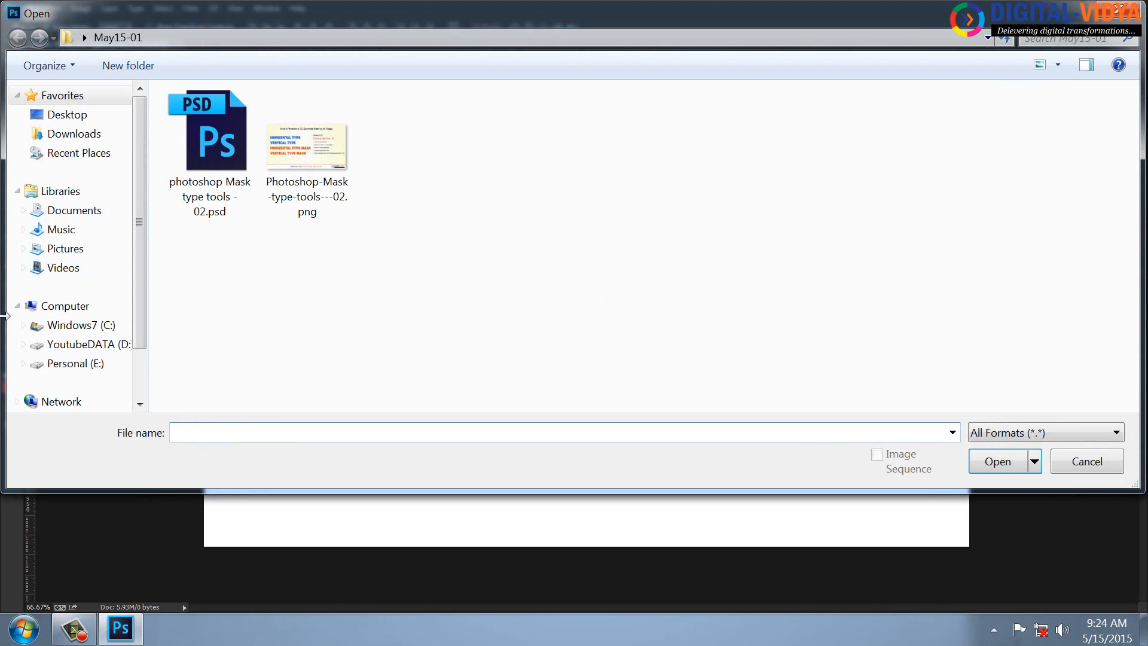
pyautogui.click(68, 363)
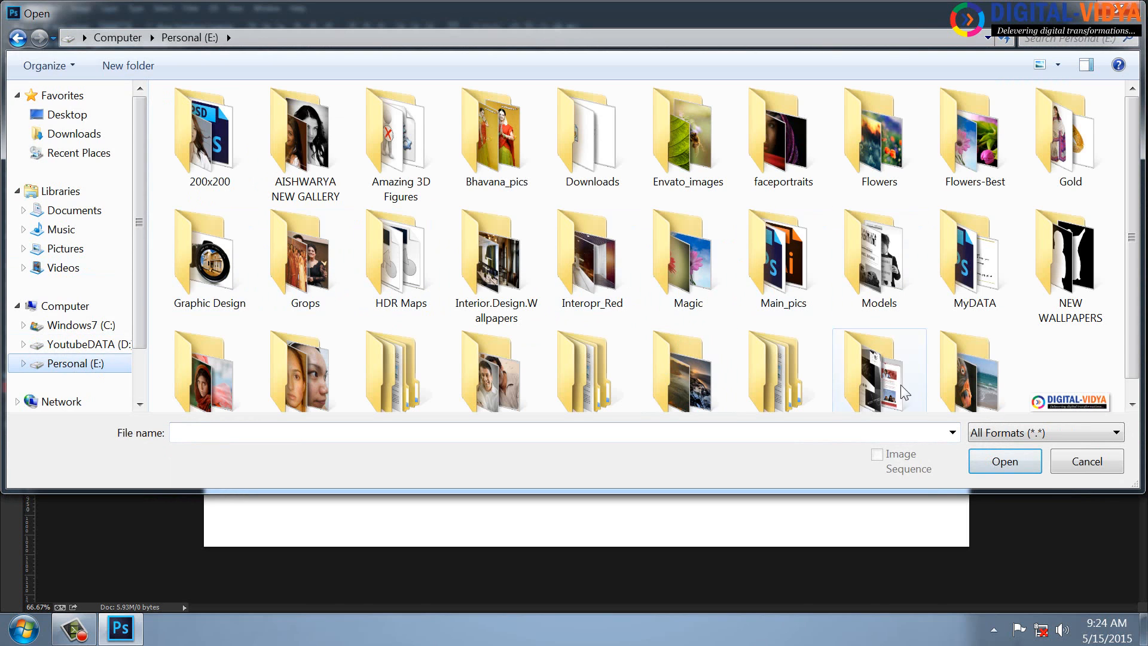
pyautogui.doubleClick(689, 268)
pyautogui.scroll(-5, 702, 273)
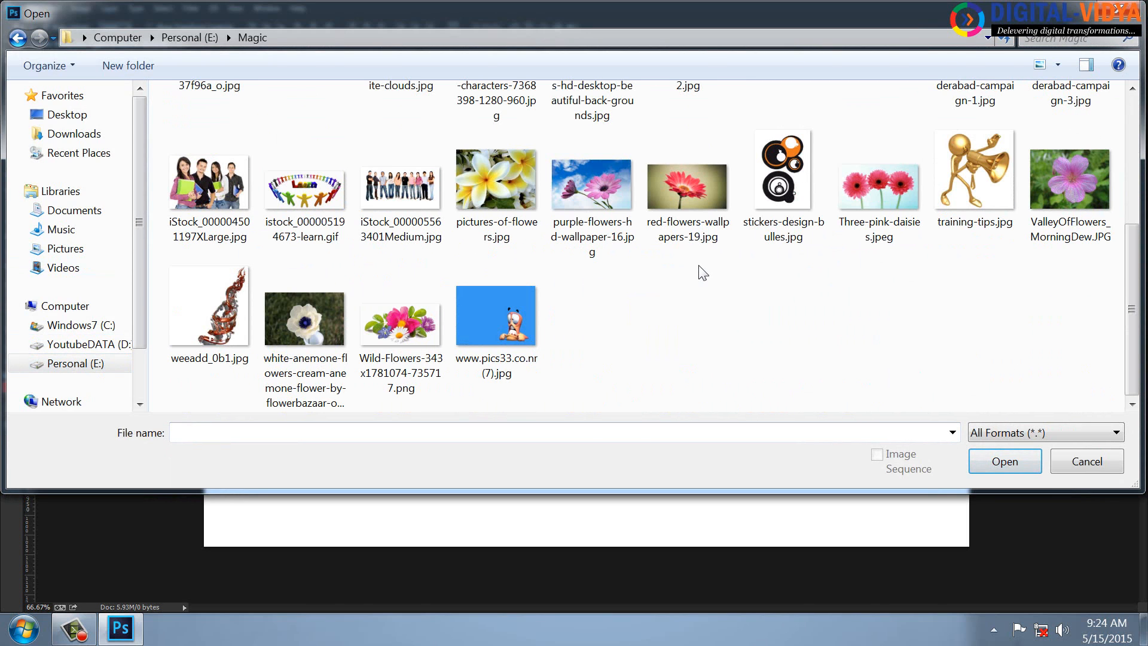
pyautogui.press('BackSpace')
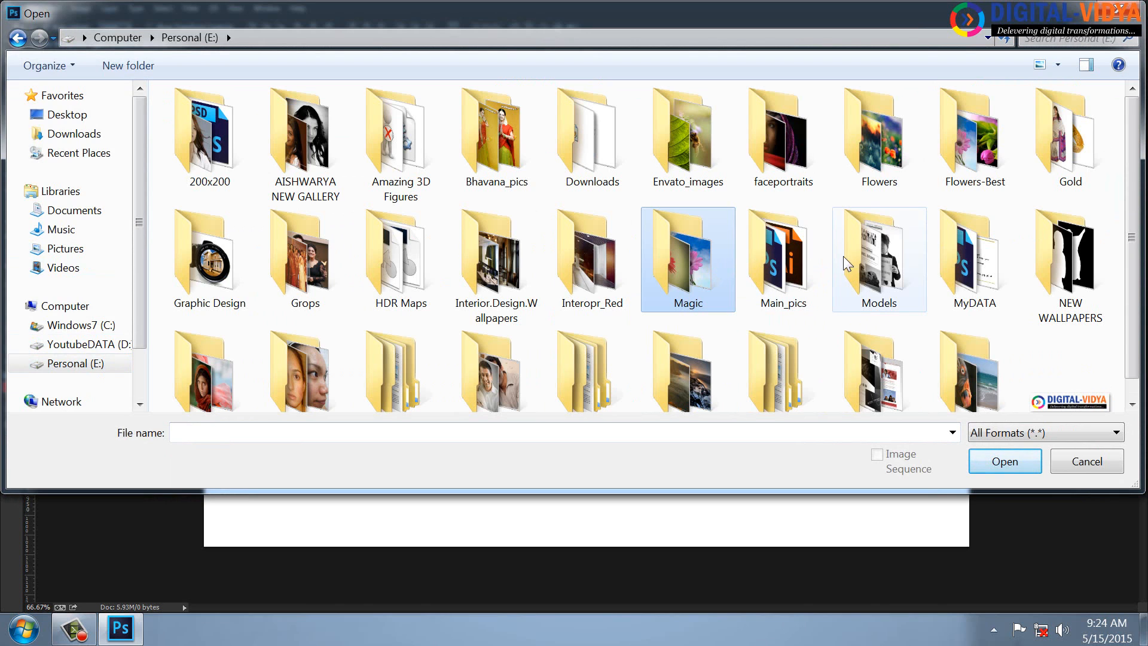
pyautogui.doubleClick(992, 146)
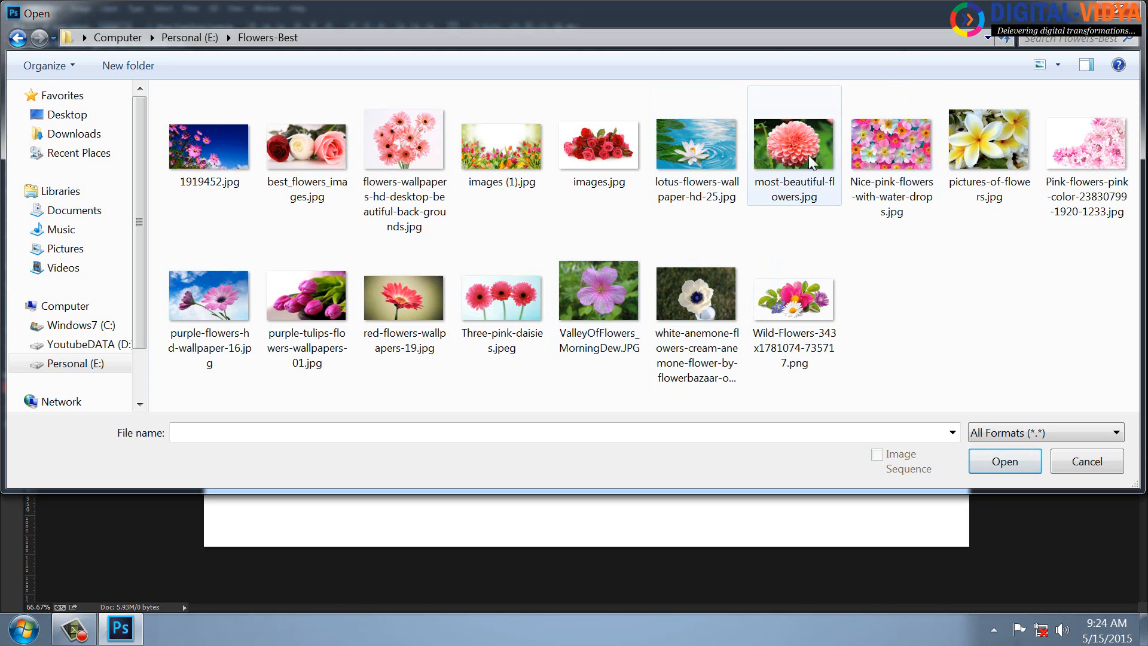
pyautogui.doubleClick(873, 138)
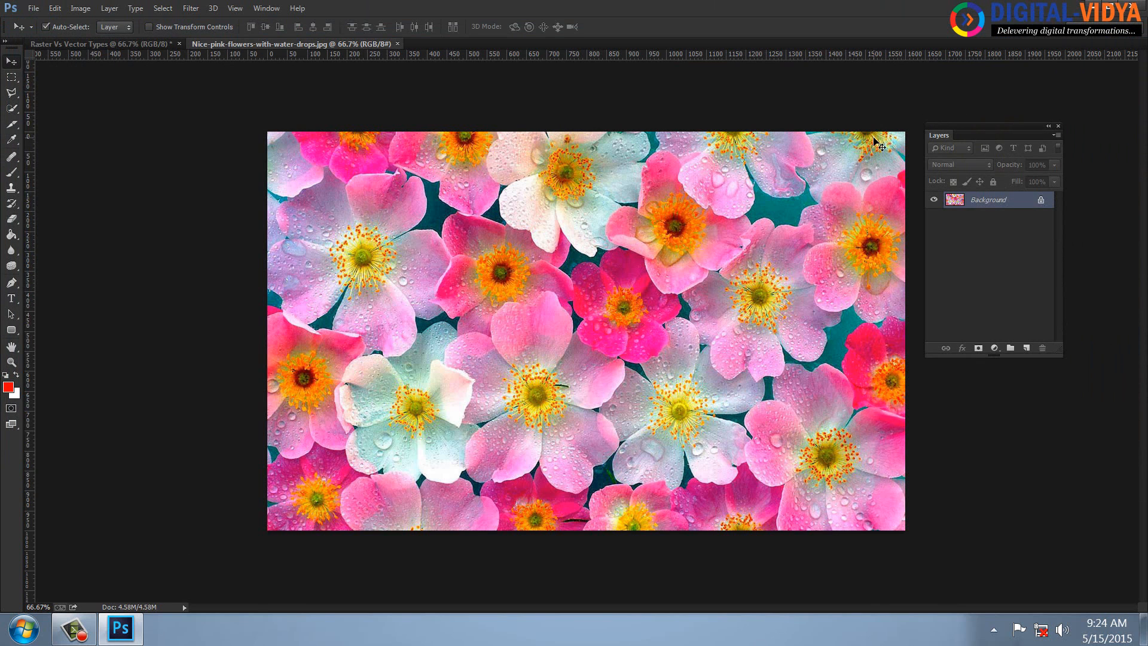
# Step: Start an empty type layer on the flower image, and enter 2015 over it with the Horizontal Type Mask tool
pyautogui.moveTo(15, 299); pyautogui.dragTo(88, 311)
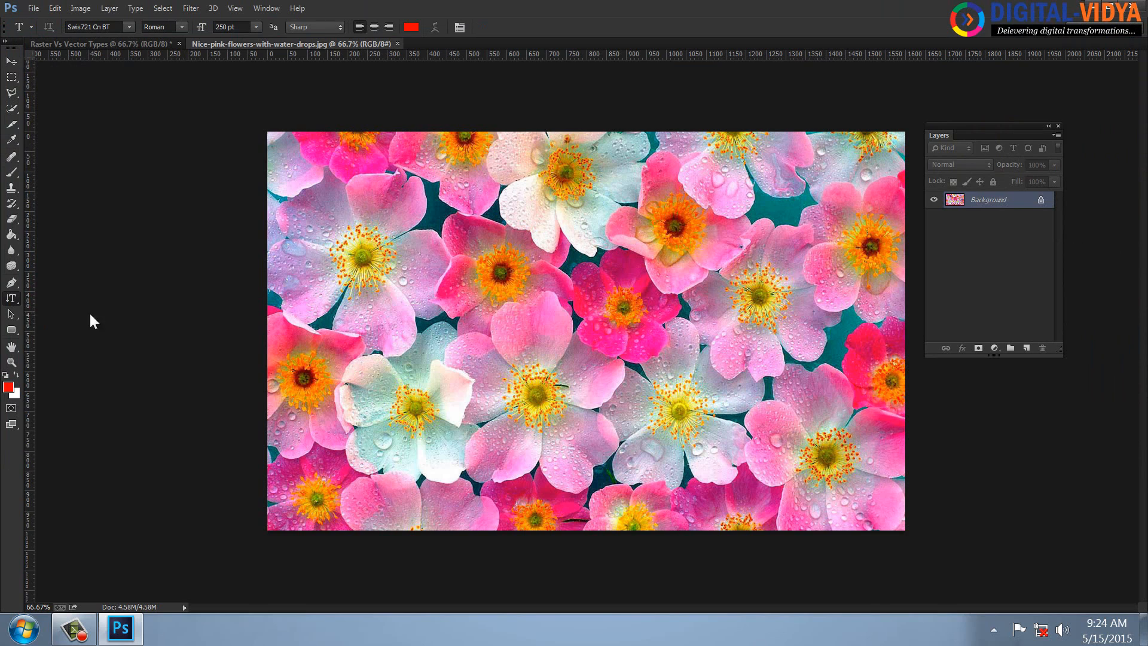
pyautogui.click(377, 324)
pyautogui.moveTo(14, 299); pyautogui.dragTo(84, 321)
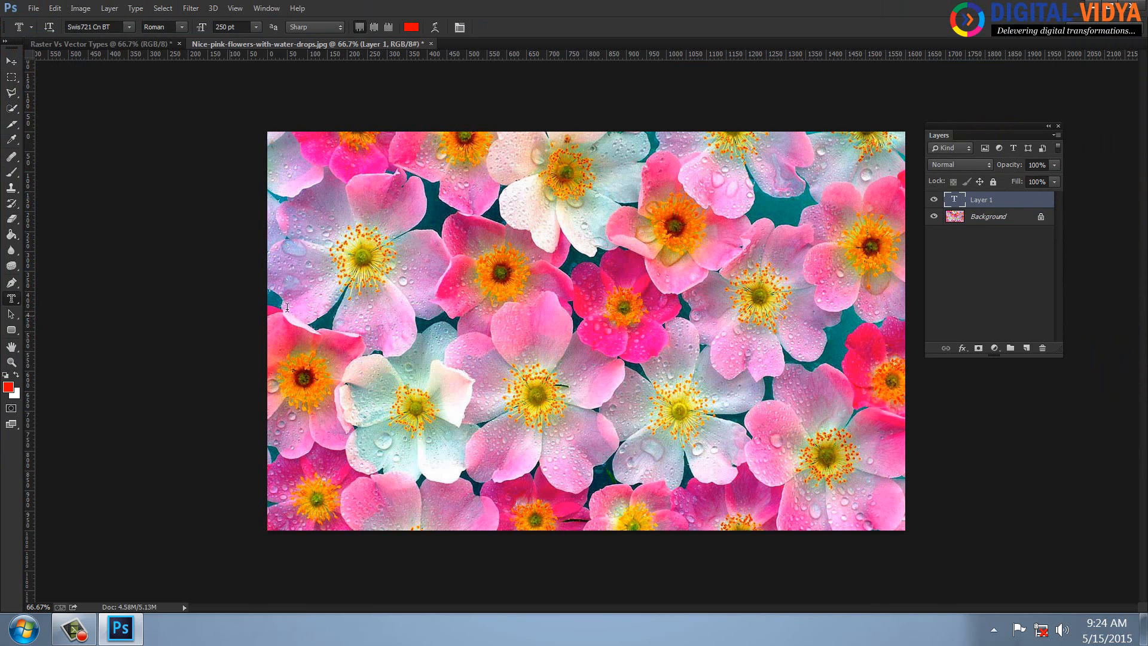
pyautogui.click(410, 315)
pyautogui.write('2015')
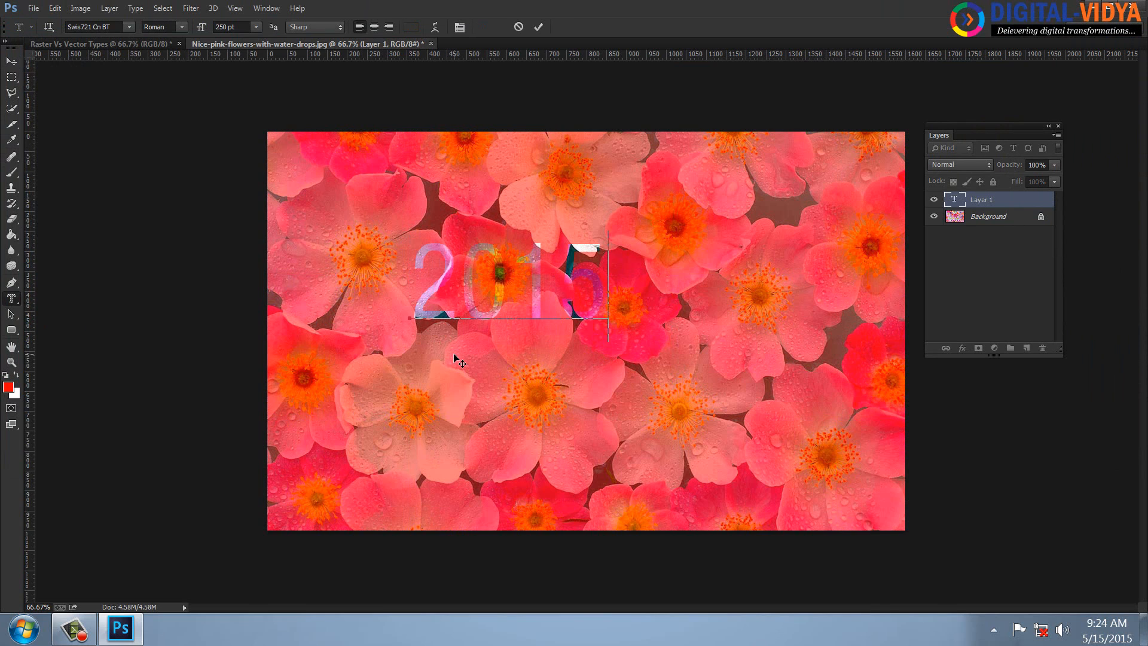
# Step: Enlarge the 2015 type mask to 666 pt, centre it over the flowers, and commit it as a selection
pyautogui.hotkey('ctrl', 'a')
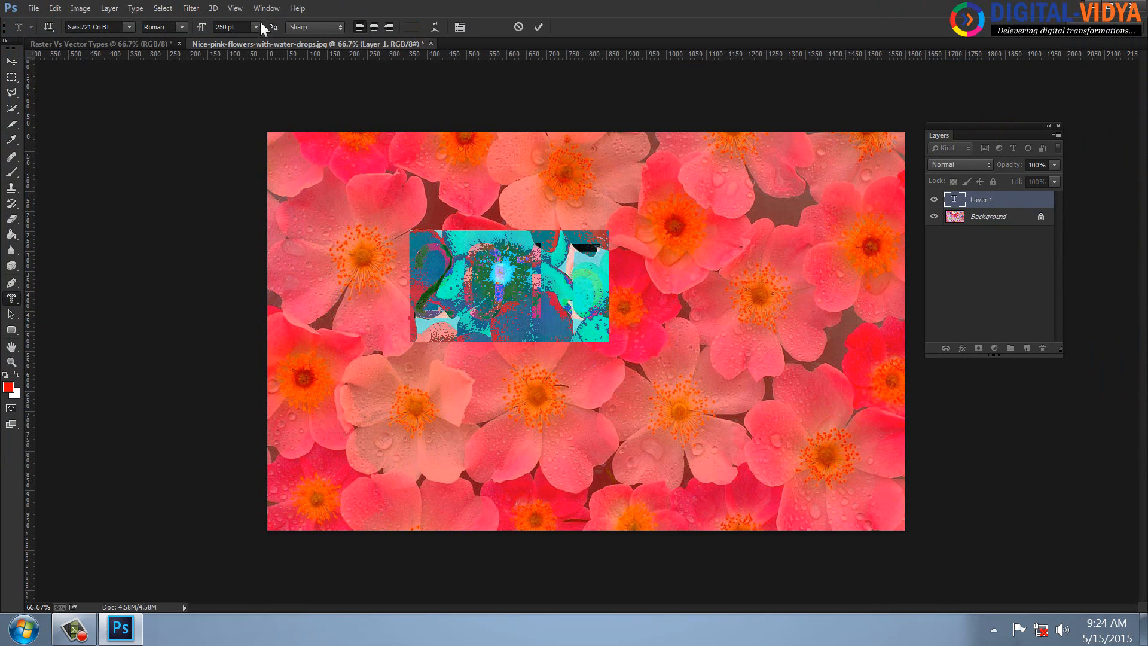
pyautogui.click(243, 27)
pyautogui.write('666')
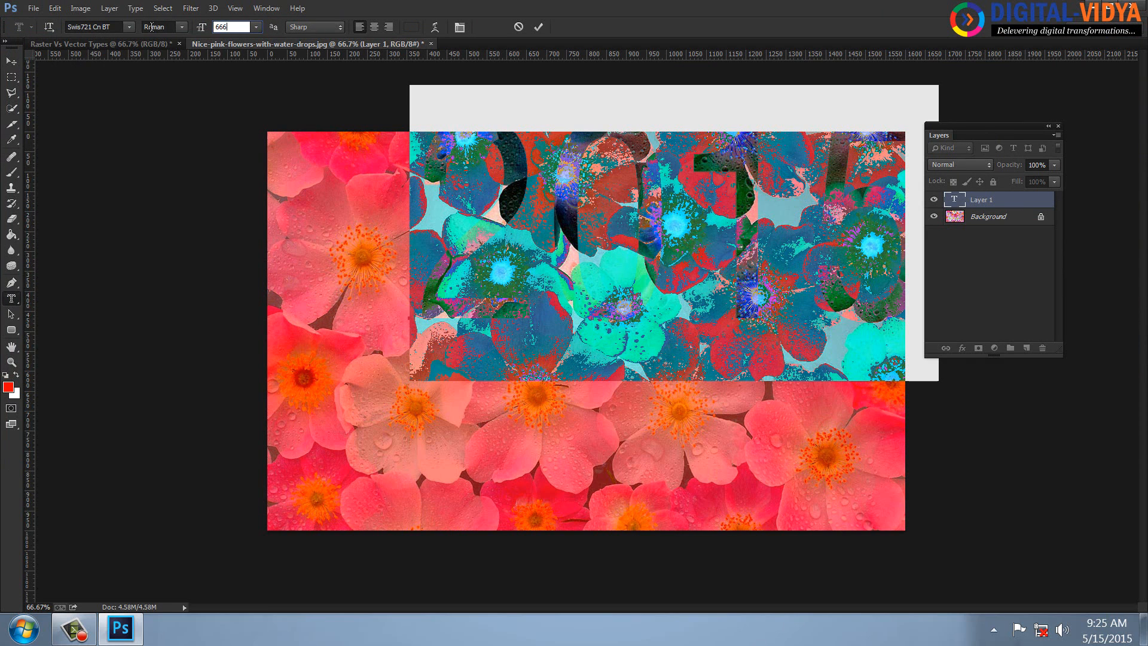
pyautogui.press('Return')
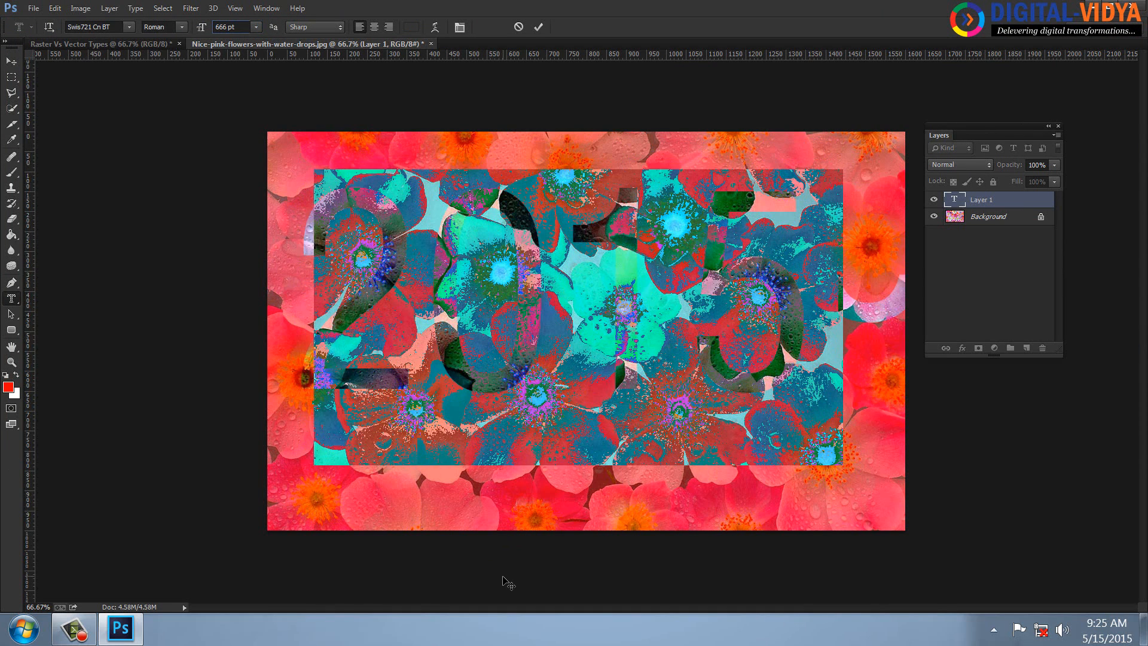
pyautogui.click(753, 416)
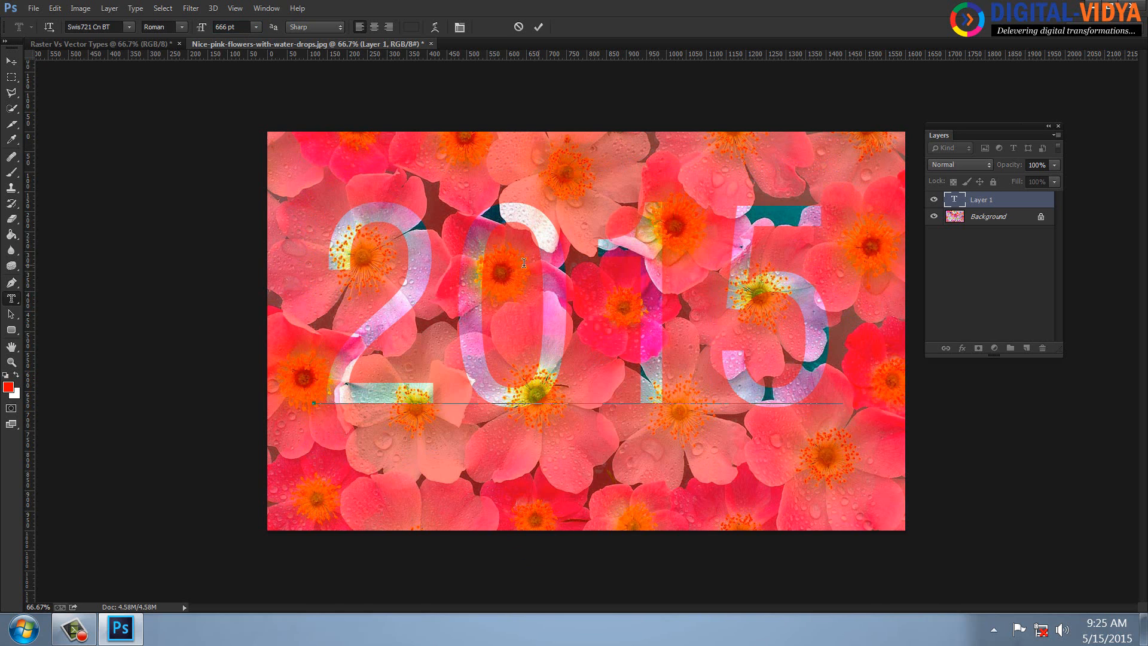
pyautogui.moveTo(533, 508); pyautogui.dragTo(546, 551)
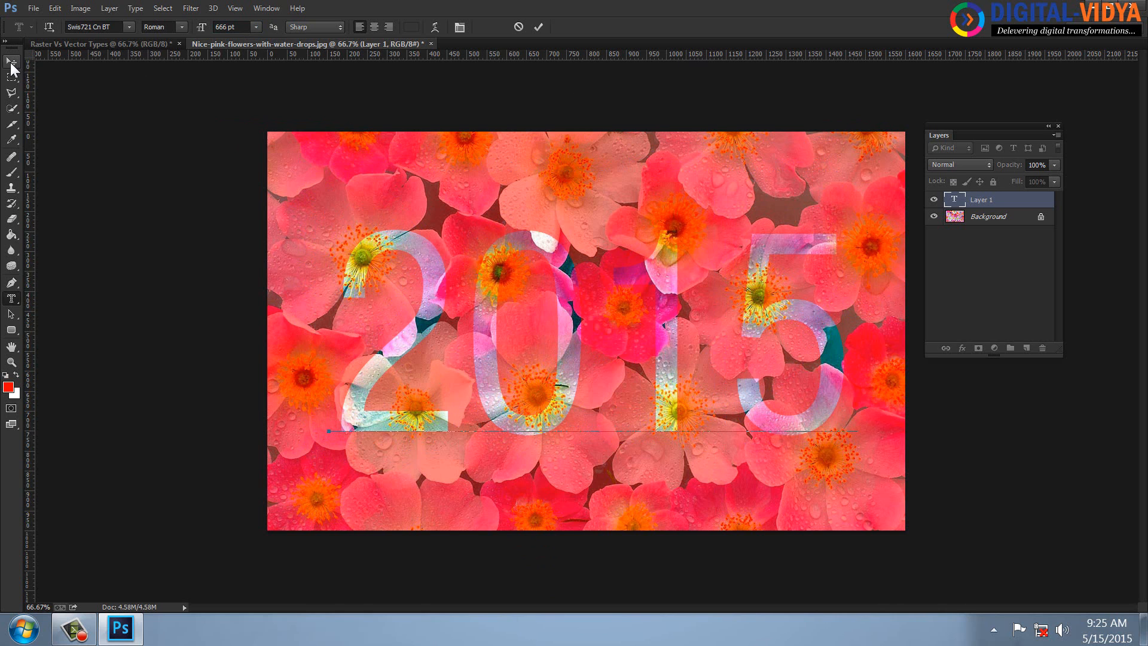
pyautogui.click(538, 27)
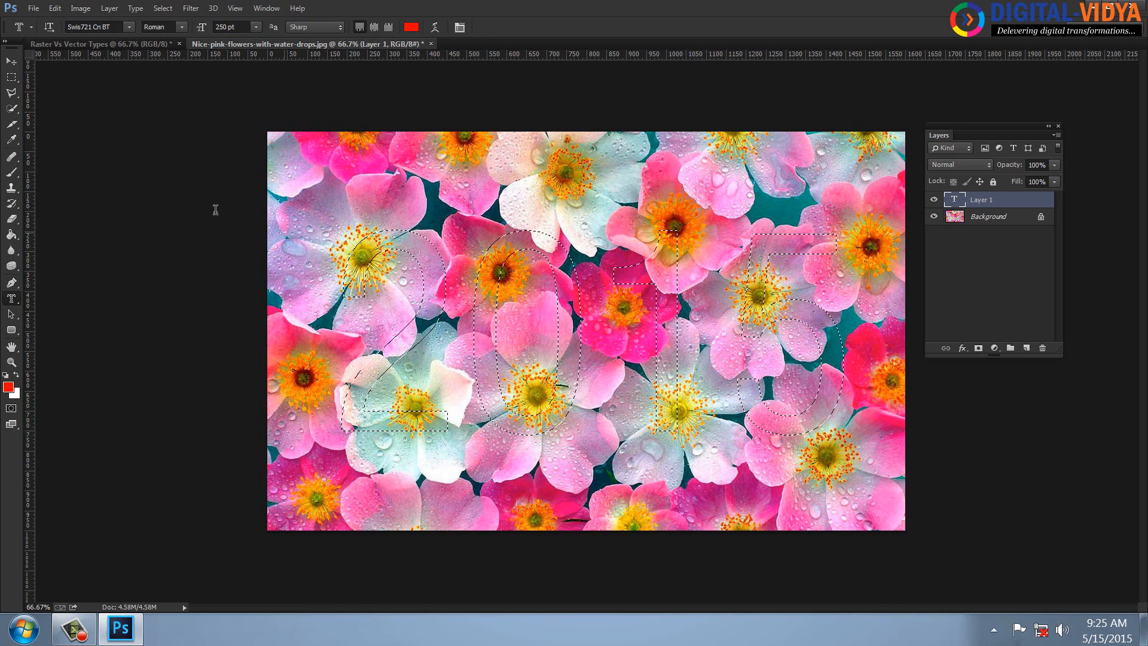
# Step: Try to copy the 2015 selection from the empty type layer
pyautogui.click(55, 10)
pyautogui.click(84, 124)
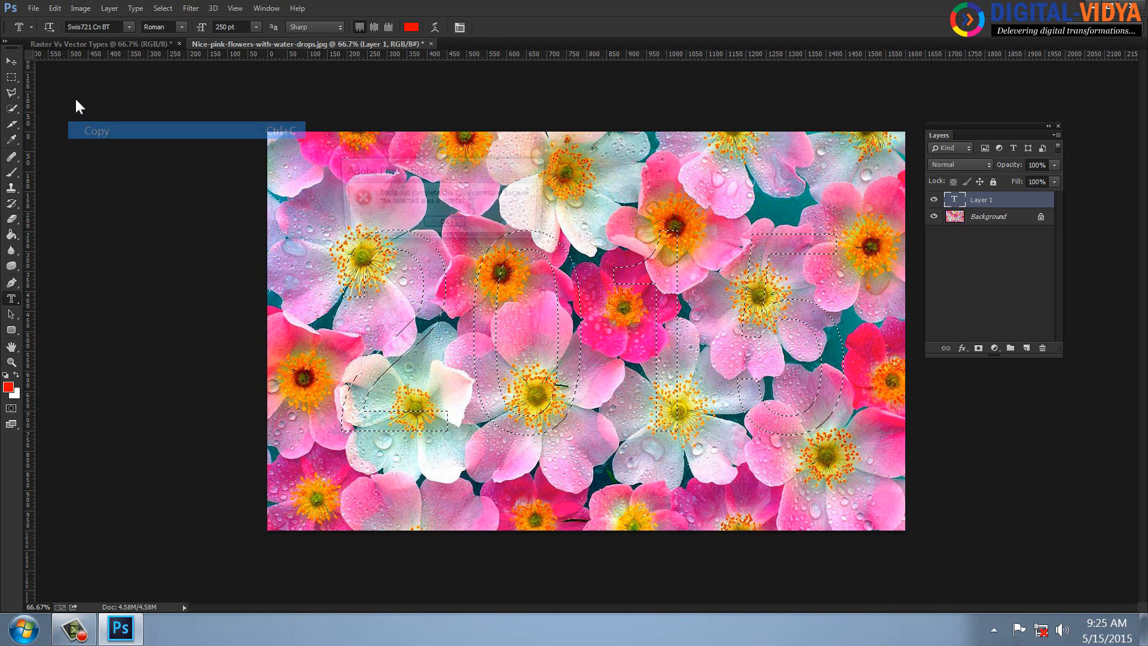
pyautogui.click(450, 222)
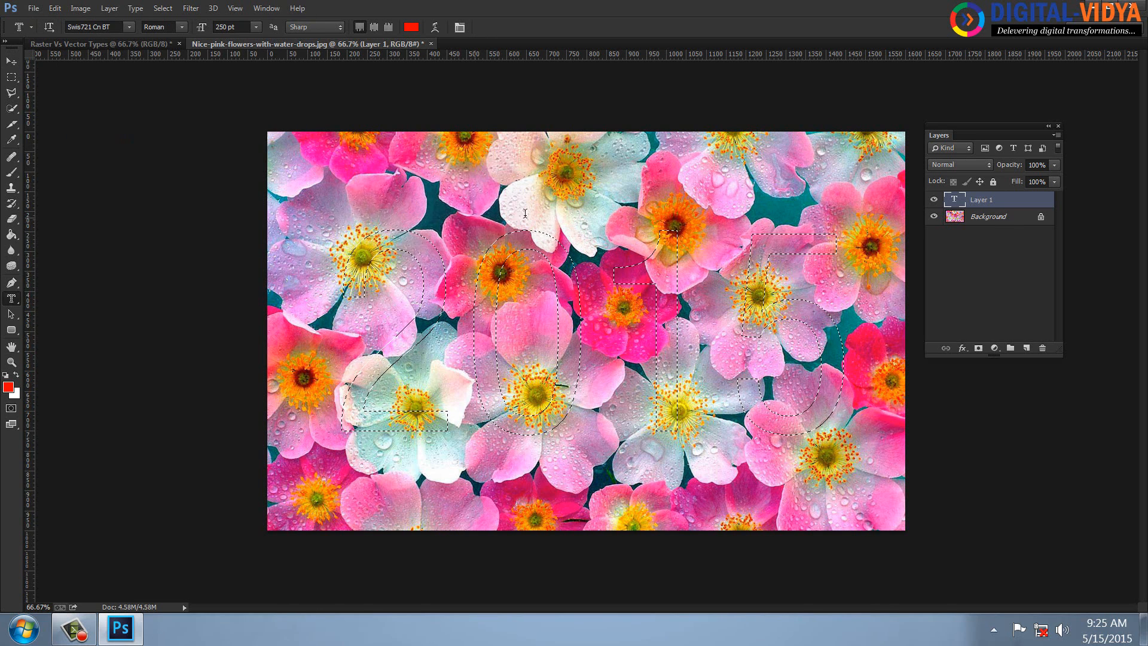
# Step: Copy the 2015-shaped area of the flower image from the Background layer
pyautogui.click(1010, 217)
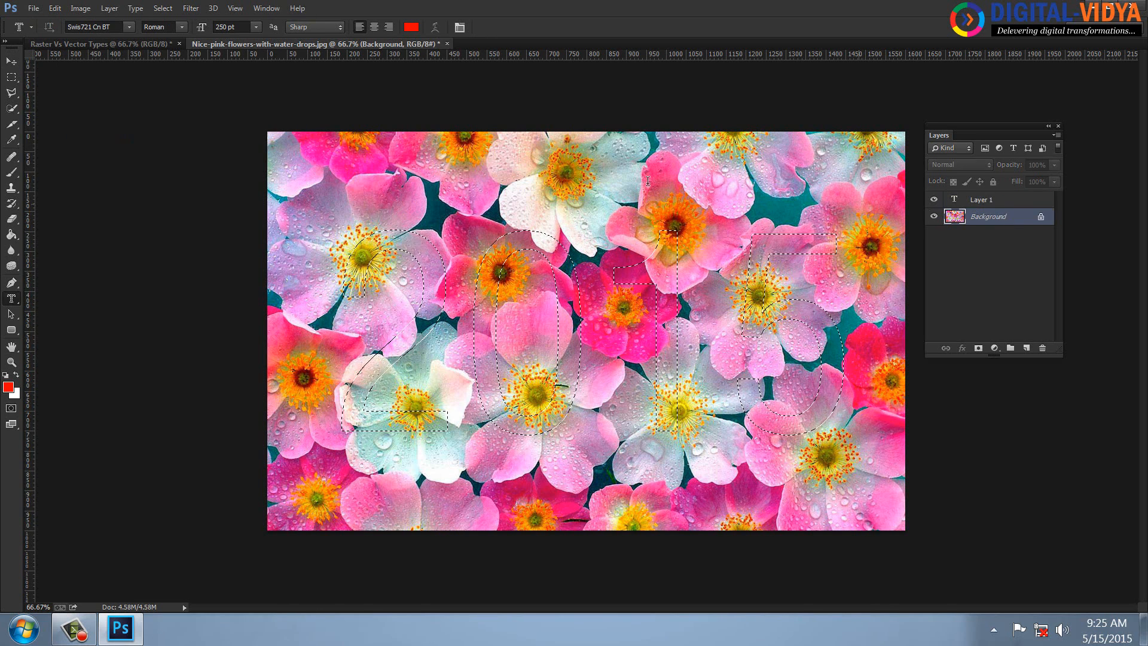
pyautogui.click(55, 8)
pyautogui.click(91, 129)
# Step: Create a white 1262 × 515 pixel document from the Clipboard preset and paste the flower-filled 2015 into it
pyautogui.hotkey('ctrl', 'n')
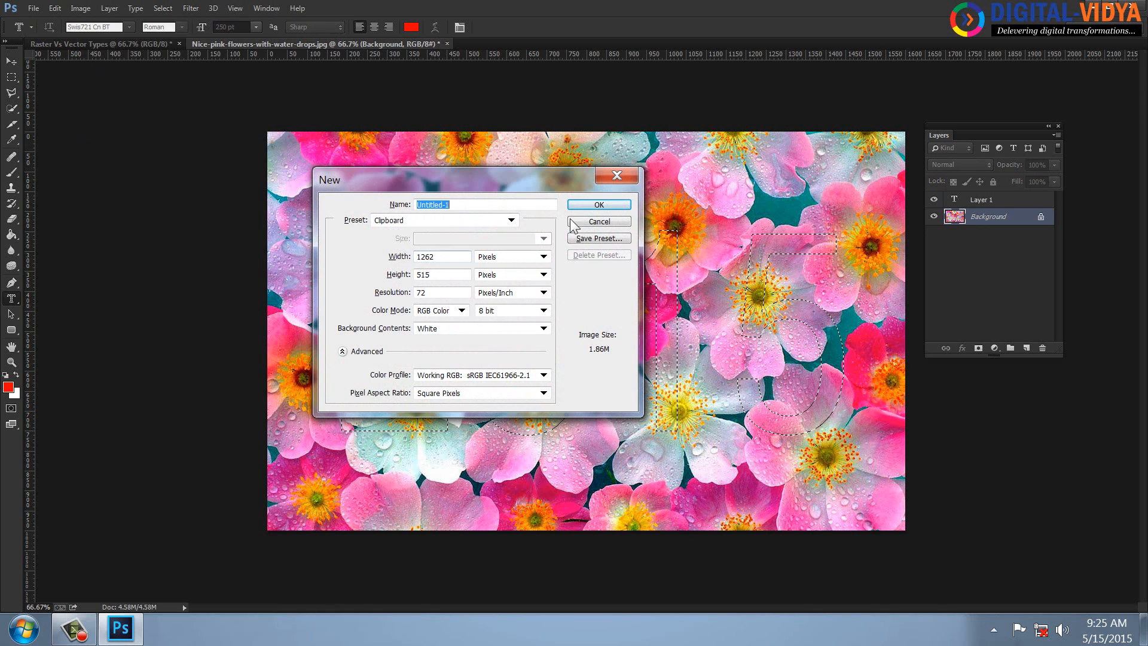
pyautogui.click(598, 205)
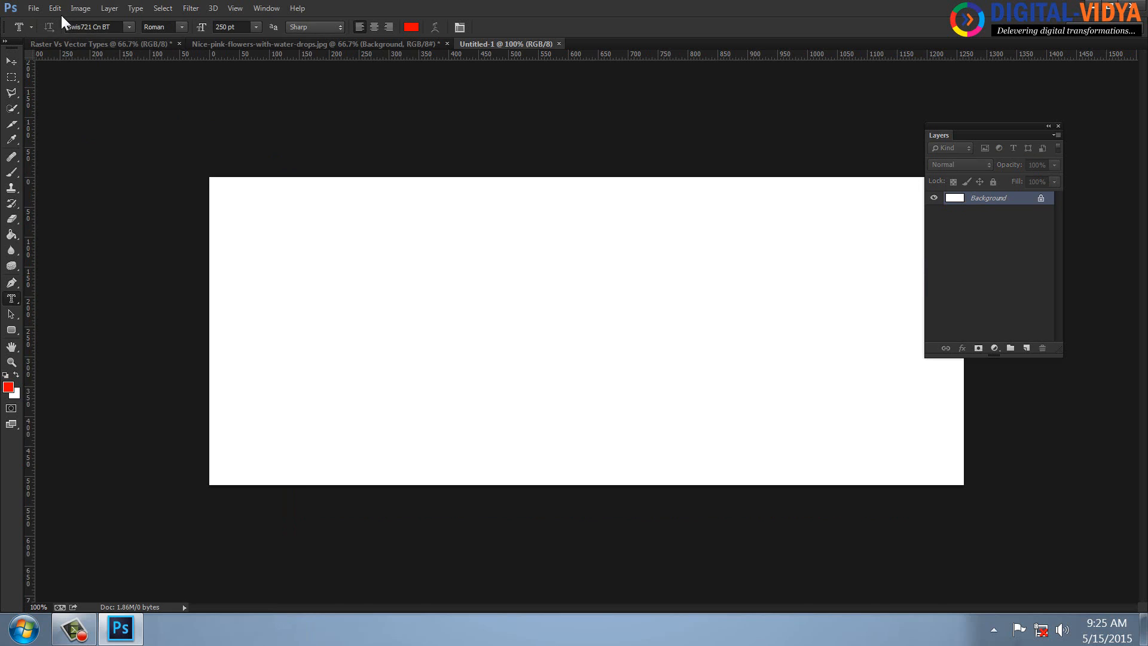
pyautogui.click(61, 14)
pyautogui.click(106, 160)
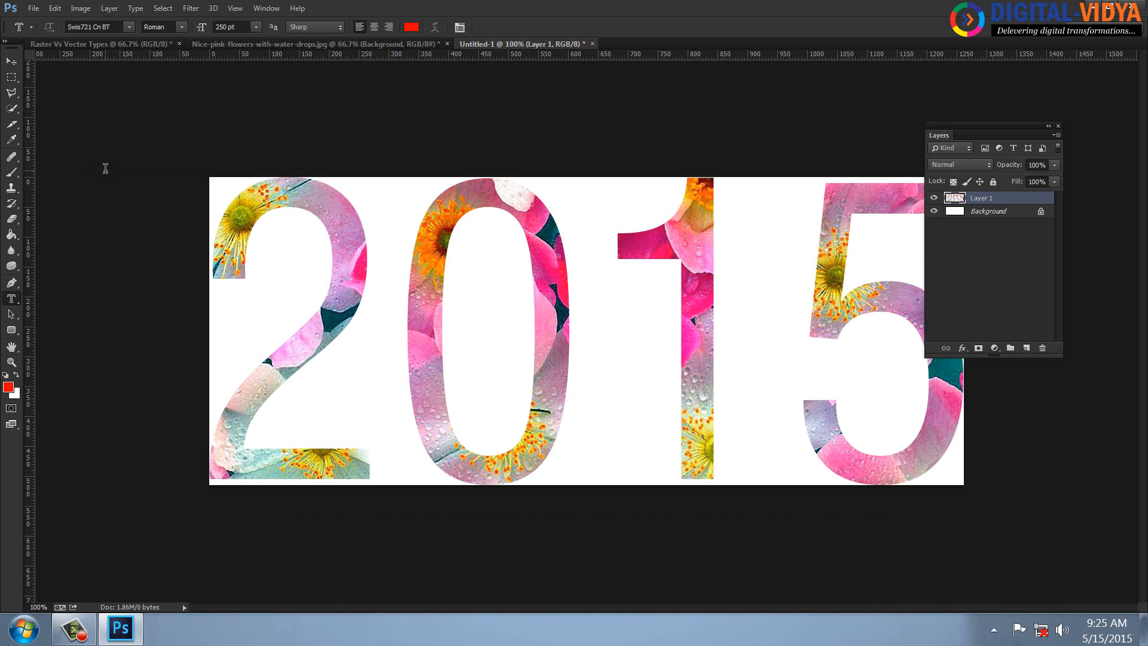
pyautogui.click(10, 62)
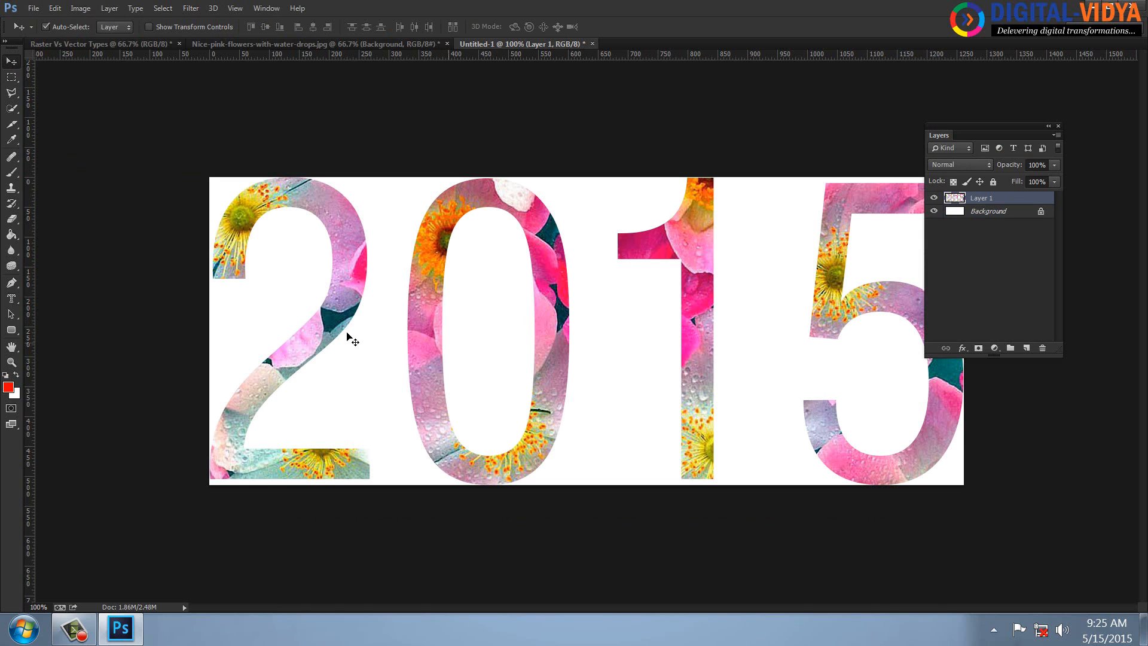
# Step: Close Untitled-1 and Nice-pink-flowers-with-water-drops.jpg without saving either document
pyautogui.hotkey('ctrl', 'w')
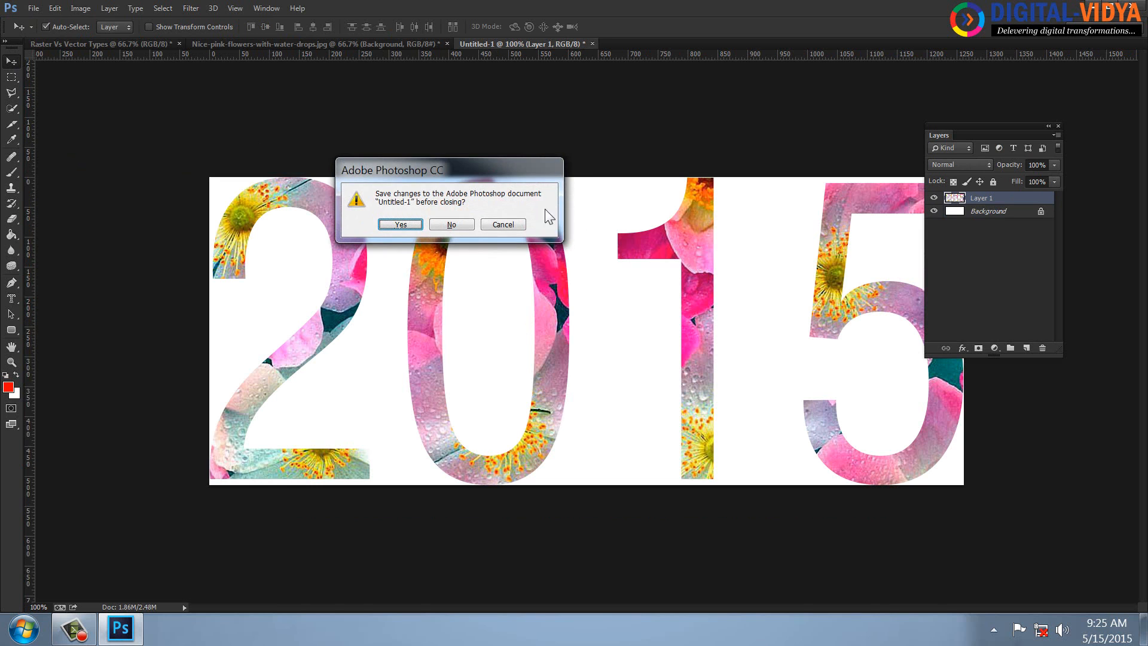
pyautogui.click(453, 225)
pyautogui.hotkey('ctrl', 'w')
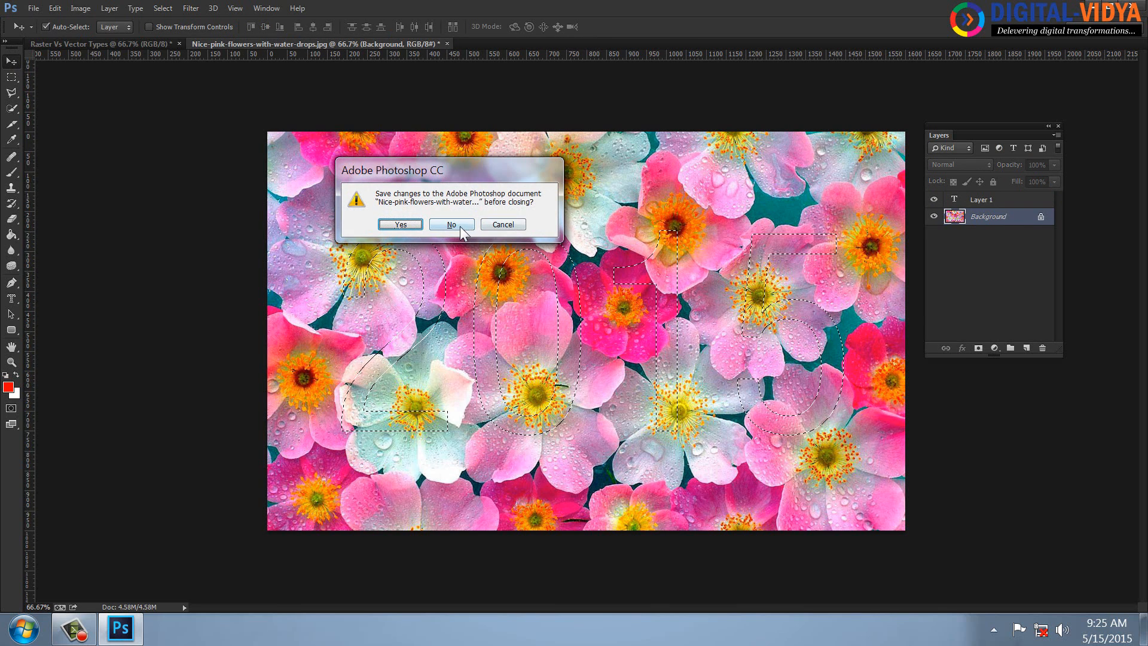
pyautogui.click(461, 226)
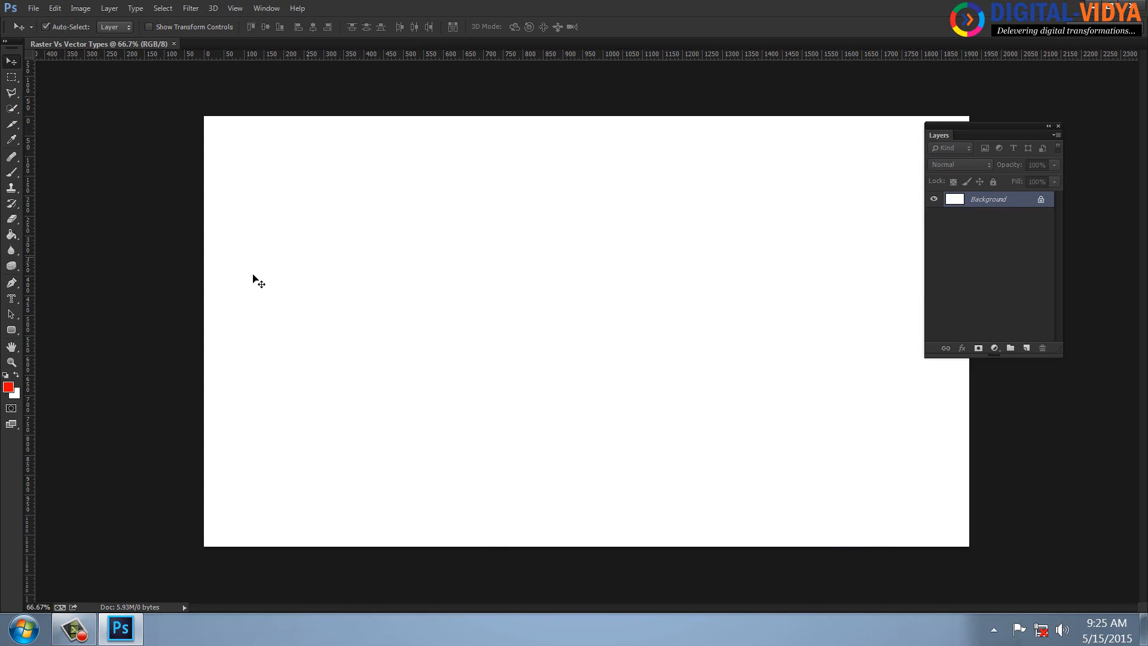
# Step: Enter 2015 on the white canvas of Raster Vs Vector Types with the Horizontal Type Mask tool
pyautogui.click(12, 299)
pyautogui.click(303, 307)
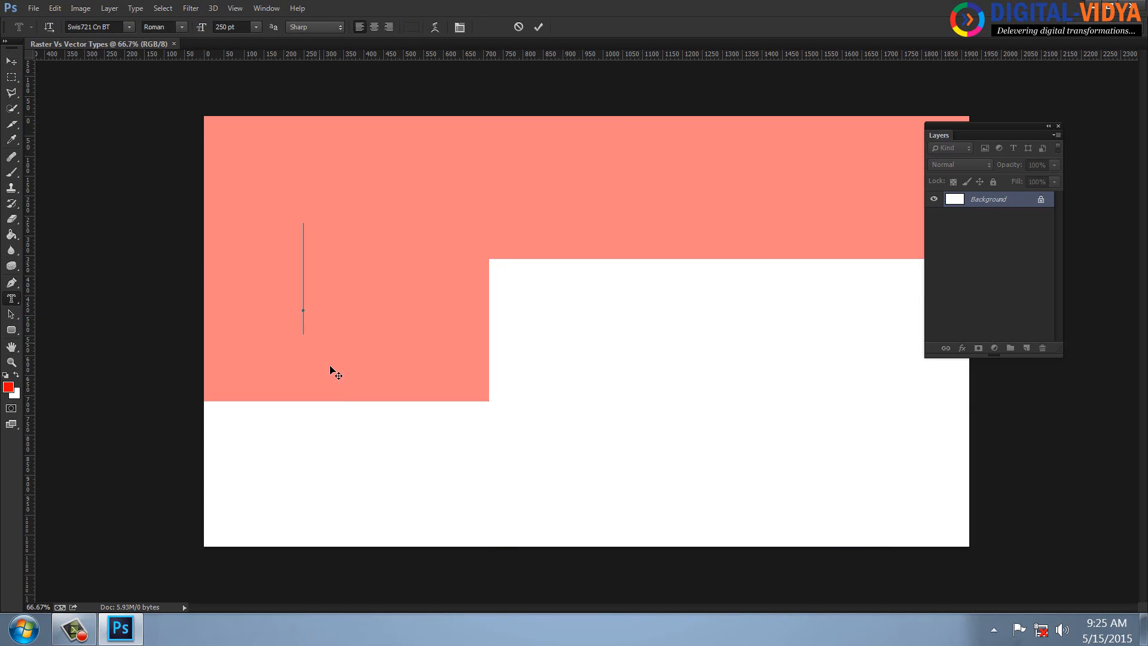
pyautogui.write('2015')
# Step: Set the 2015 mask text to Impact at 666 pt, place it mid-canvas, and commit it as a selection
pyautogui.doubleClick(322, 297)
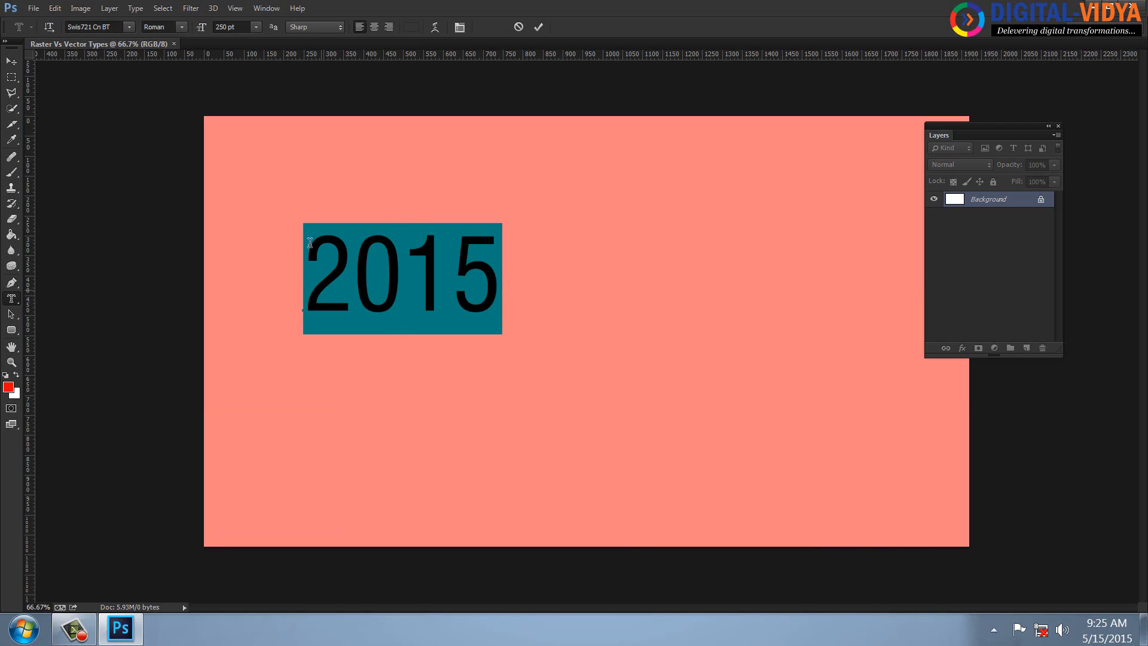
pyautogui.click(99, 23)
pyautogui.write('Impact')
pyautogui.press('Return')
pyautogui.moveTo(246, 25); pyautogui.dragTo(135, 19)
pyautogui.write('666')
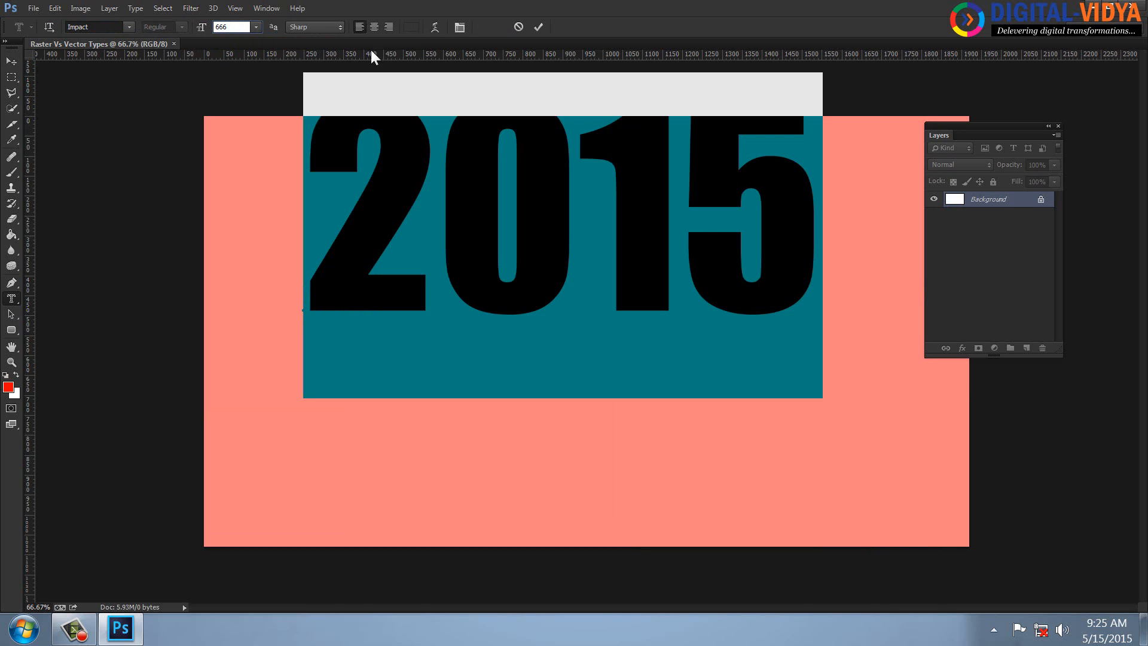
pyautogui.press('Return')
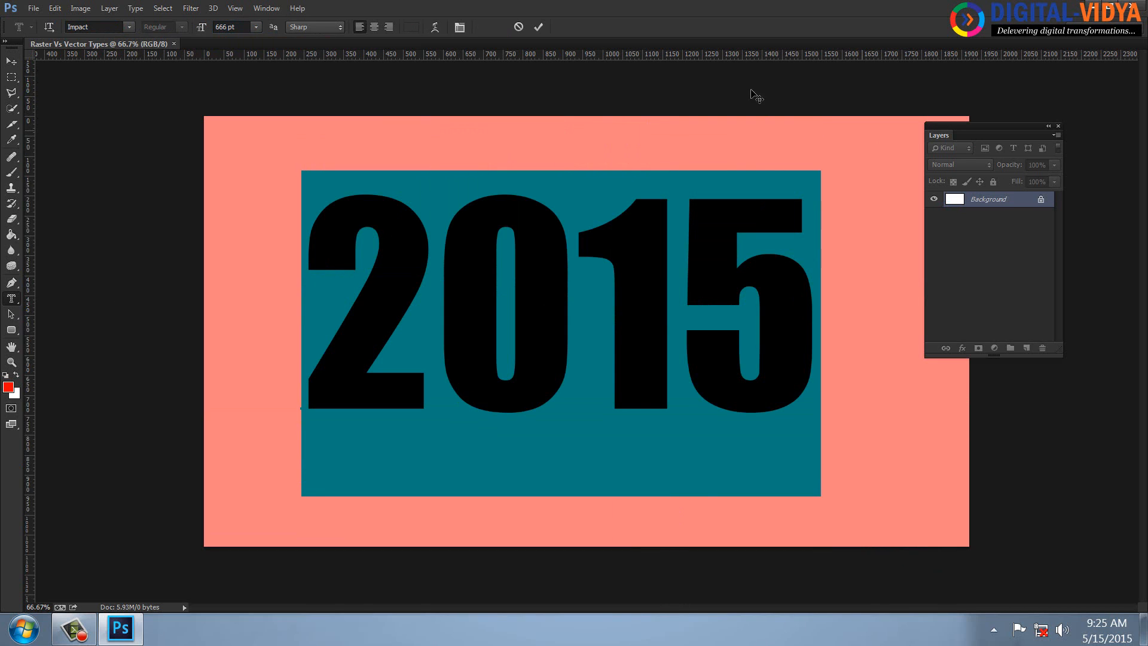
pyautogui.click(539, 27)
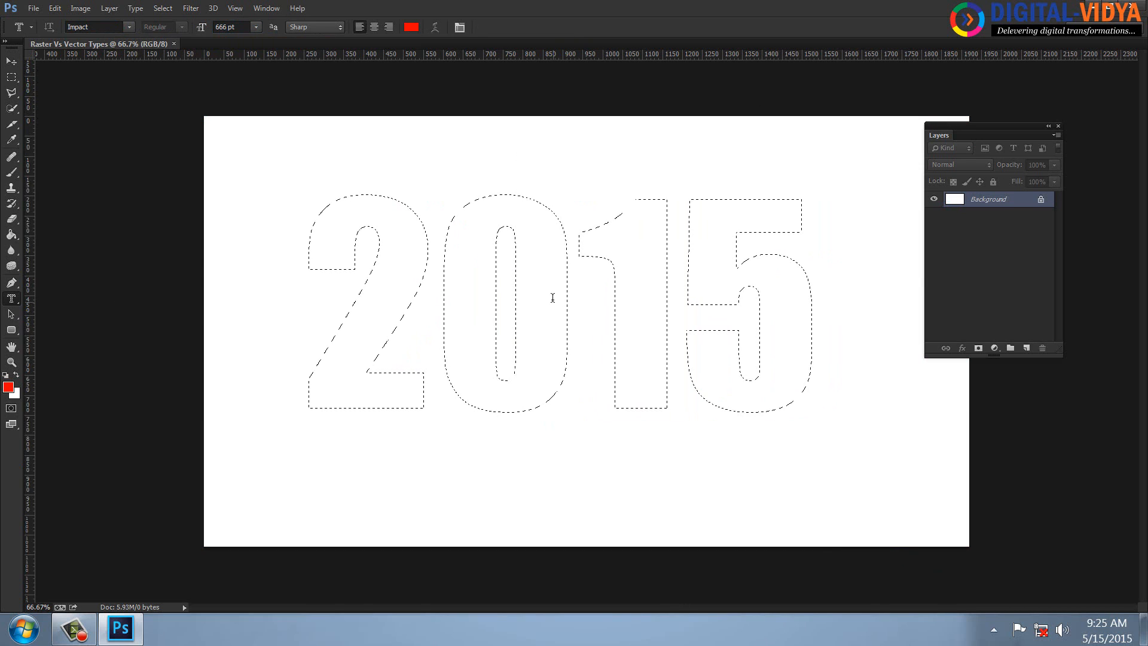
# Step: Open the image purple-flowers-hd-wallpaper-16.jpg from the Flowers-Best folder
pyautogui.hotkey('ctrl', 'o')
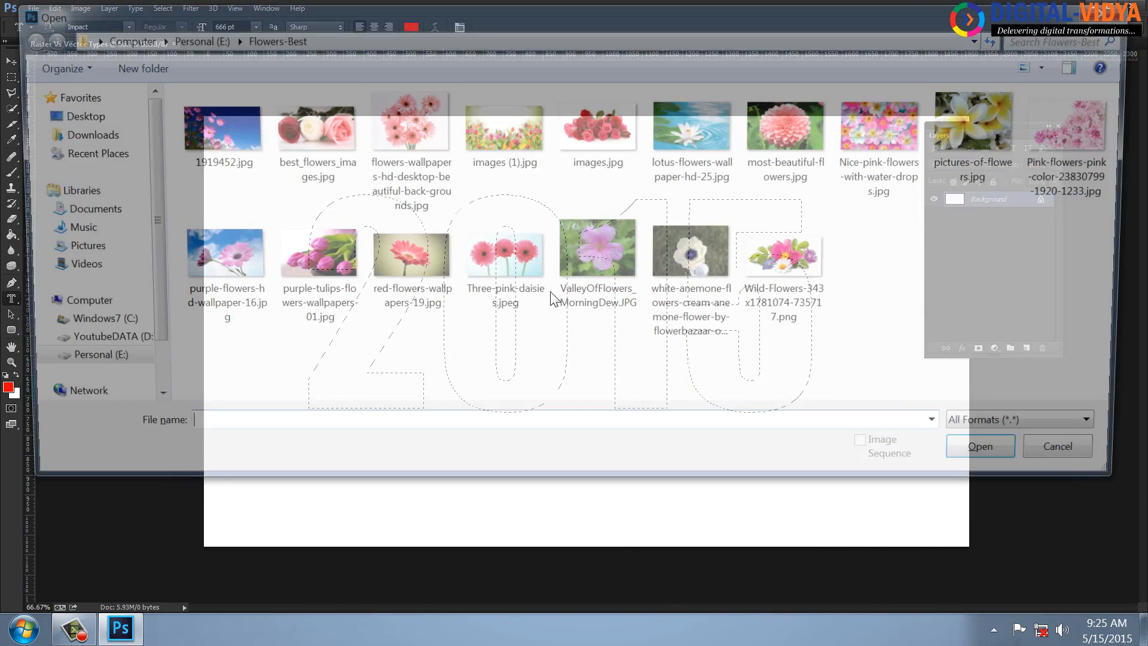
pyautogui.doubleClick(232, 250)
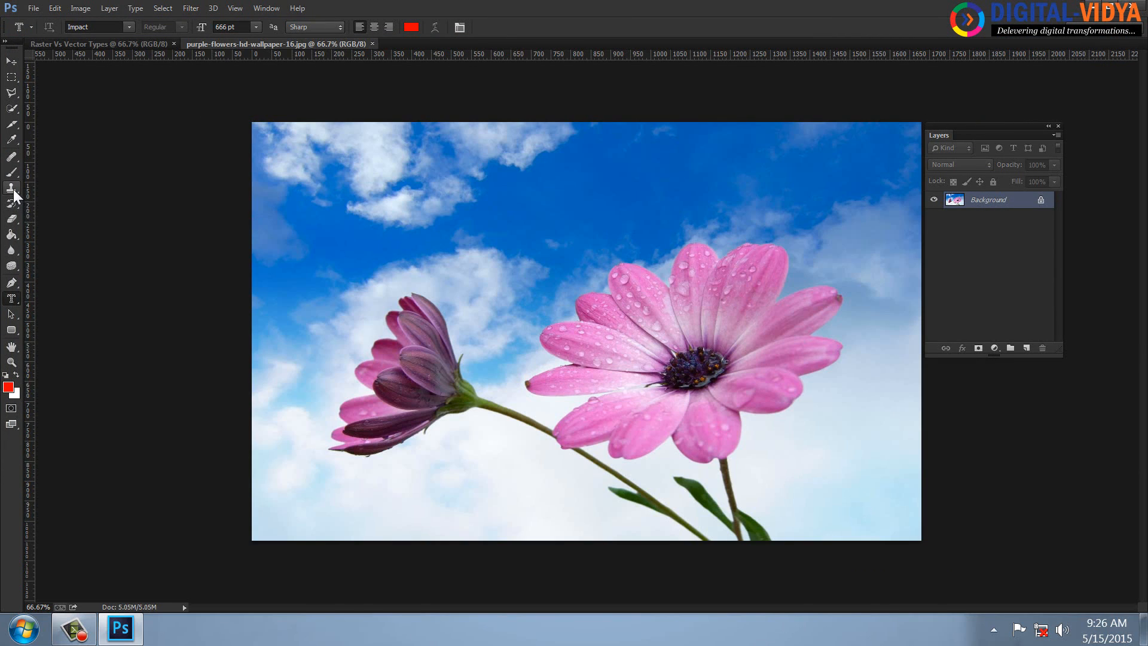
# Step: Activate the Clone Stamp tool and greatly enlarge its flower-shaped brush over the 2015 selection in Raster Vs Vector Types
pyautogui.click(11, 187)
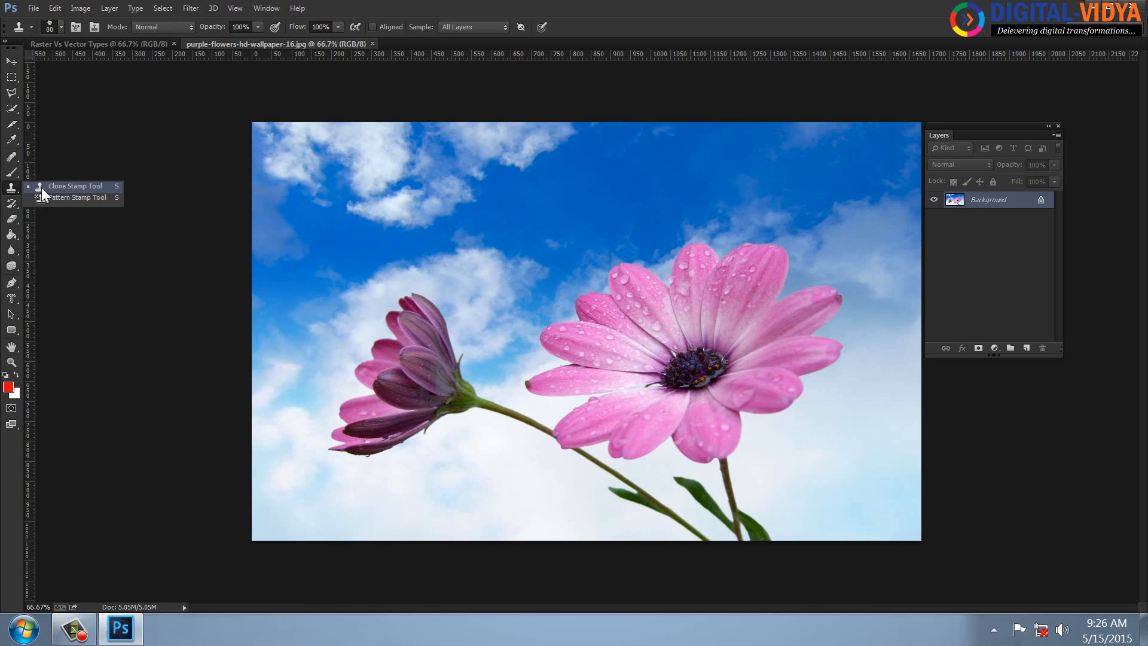
pyautogui.click(41, 187)
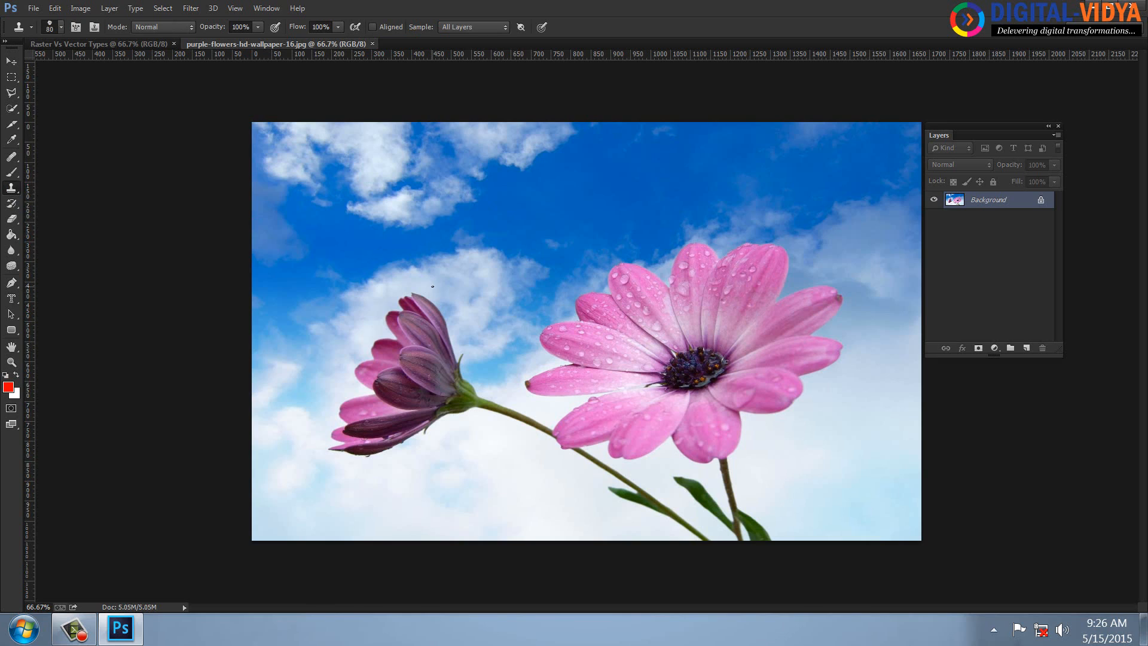
pyautogui.click(62, 27)
pyautogui.click(127, 52)
pyautogui.write('1')
pyautogui.press('Return')
pyautogui.click(137, 43)
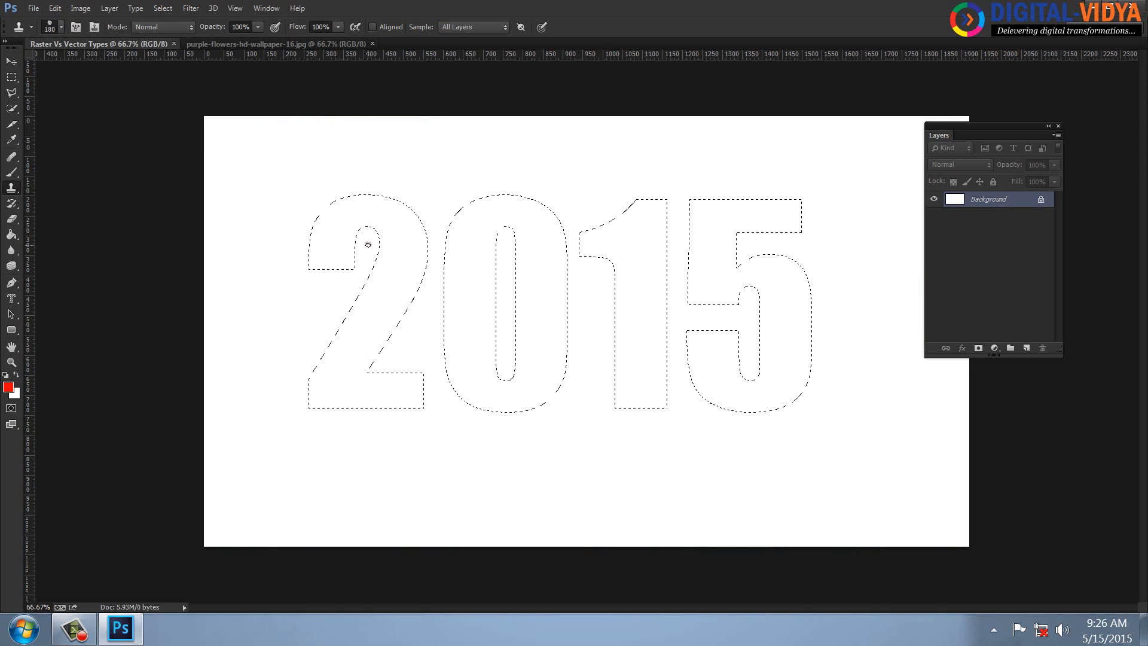
pyautogui.press(']')
pyautogui.press(']')
pyautogui.press(']')
pyautogui.press(']')
pyautogui.press(']')
pyautogui.press(']')
pyautogui.press(']')
pyautogui.press(']')
pyautogui.press(']')
pyautogui.press(']')
pyautogui.press(']')
pyautogui.press(']')
pyautogui.press(']')
# Step: Sample the large pink flower, try cloning it into the 2015 selection with one stroke, and undo the stroke
pyautogui.click(250, 44)
pyautogui.rightClick(11, 194)
pyautogui.click(56, 189)
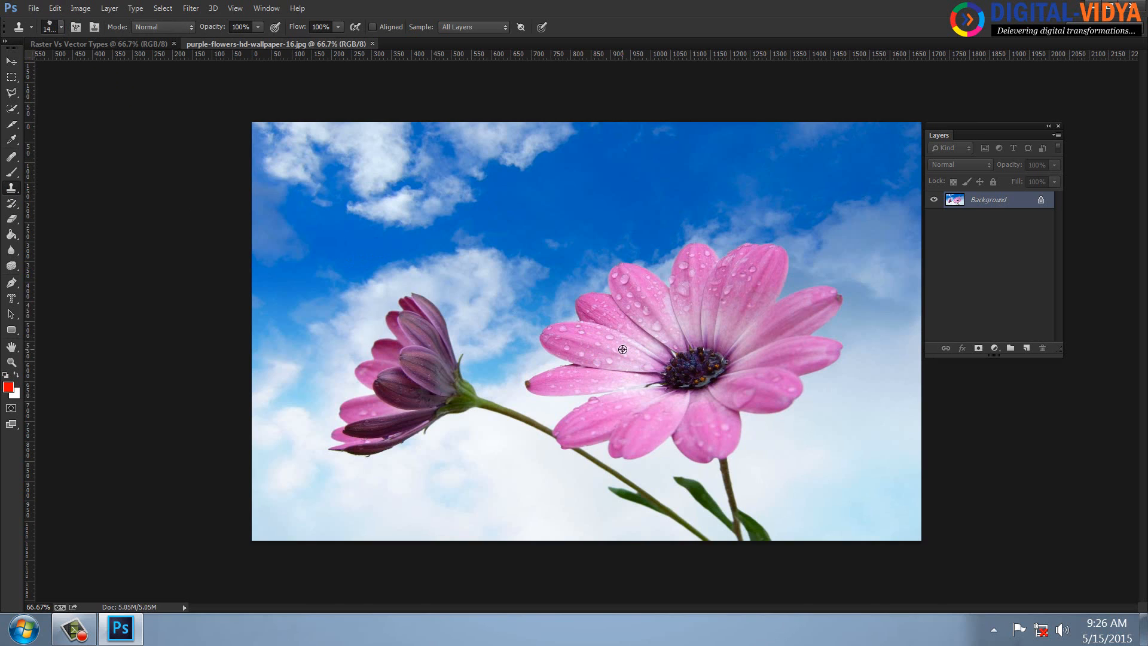
pyautogui.click(160, 45)
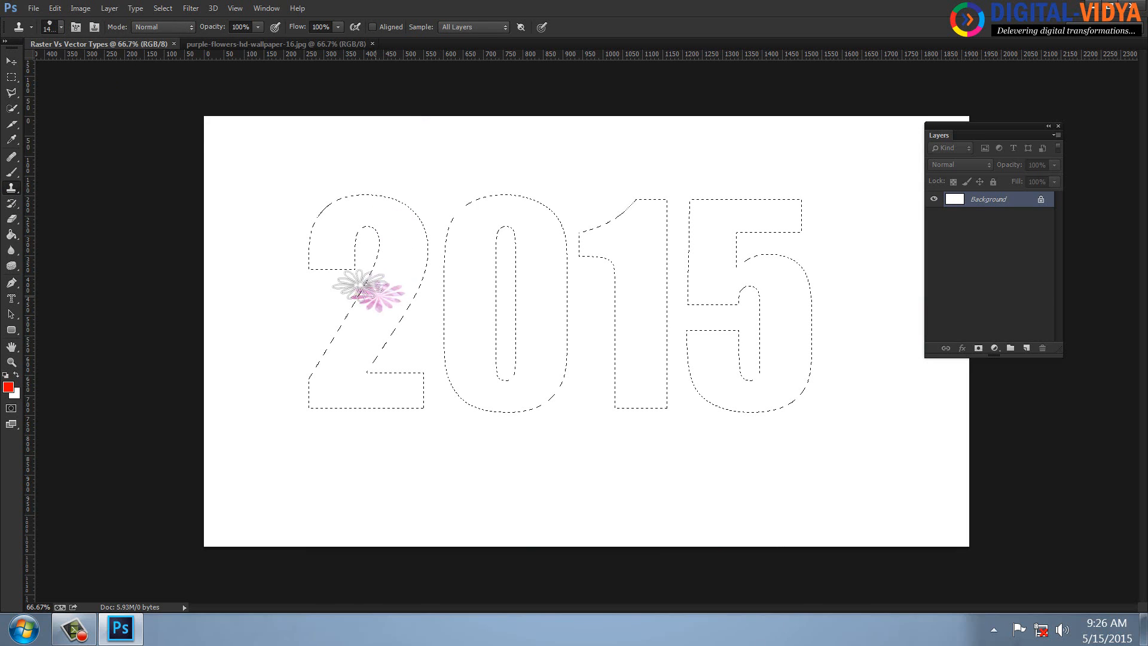
pyautogui.moveTo(326, 256)
pyautogui.mouseDown()
pyautogui.moveTo(338, 227)
pyautogui.moveTo(366, 215)
pyautogui.moveTo(441, 260)
pyautogui.moveTo(367, 355)
pyautogui.moveTo(405, 386)
pyautogui.moveTo(523, 288)
pyautogui.moveTo(669, 234)
pyautogui.moveTo(752, 230)
pyautogui.moveTo(591, 238)
pyautogui.mouseUp()
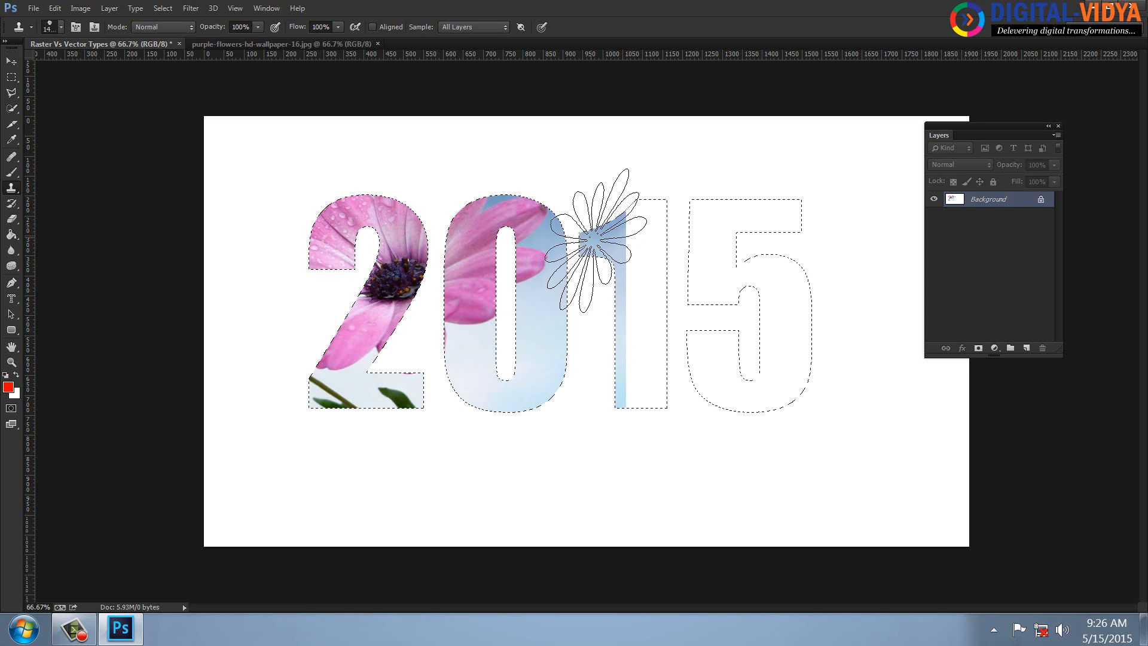
pyautogui.hotkey('ctrl', 'z')
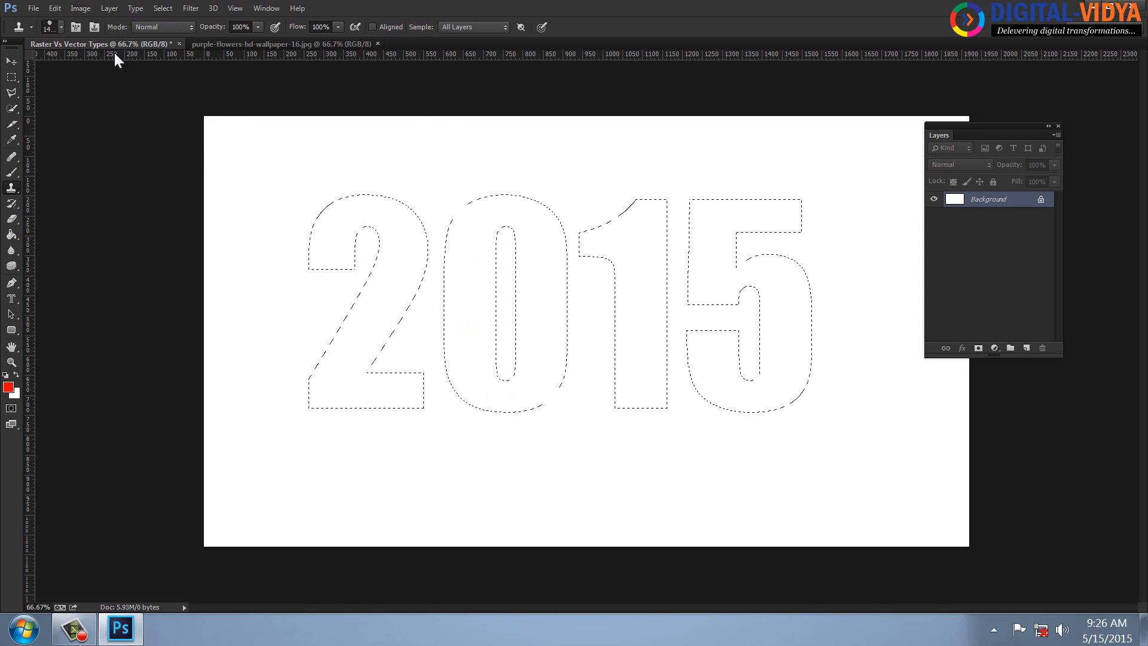
# Step: Move the 2015 selection outline over the flowers in purple-flowers-hd-wallpaper-16.jpg, and bring the cutout into Raster Vs Vector Types
pyautogui.click(12, 60)
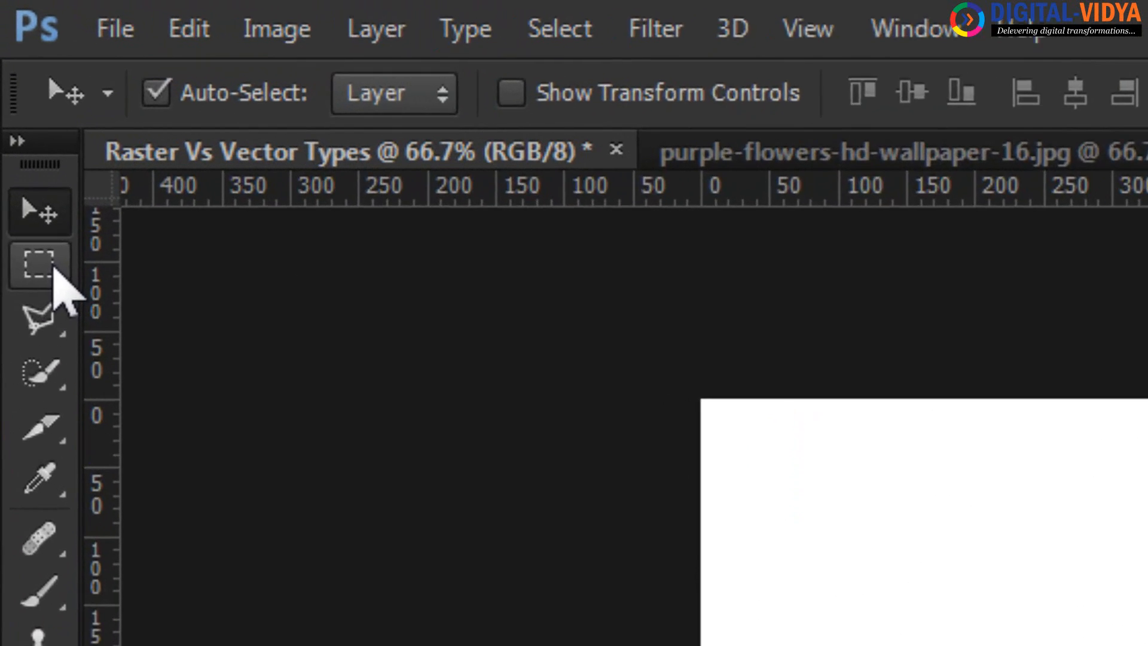
pyautogui.click(53, 268)
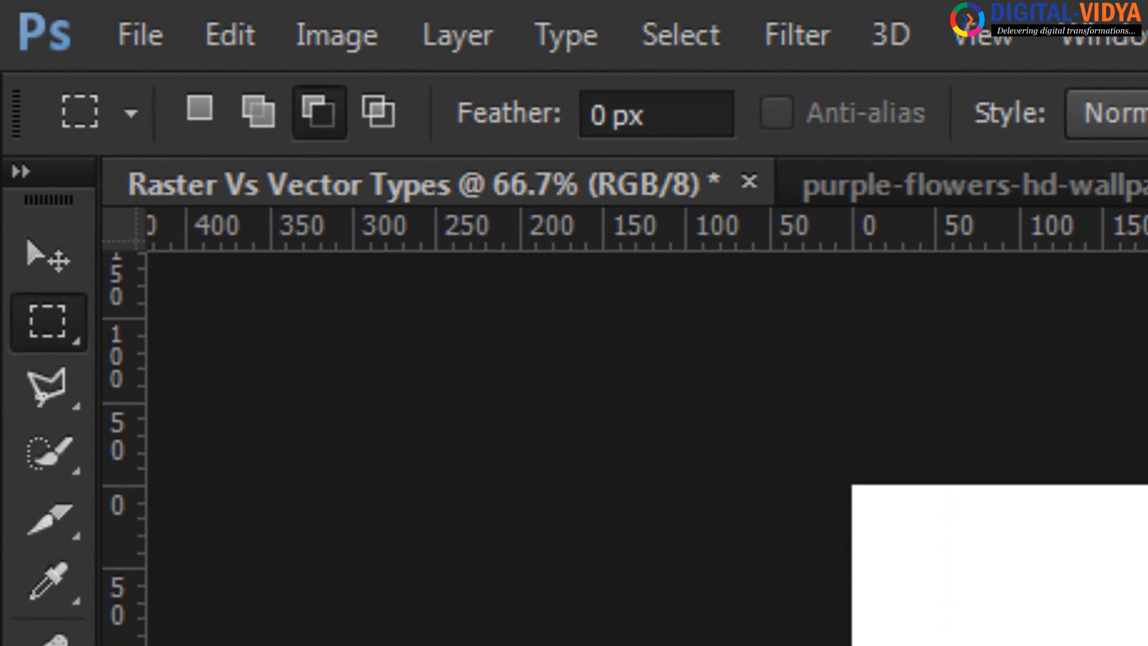
pyautogui.click(206, 105)
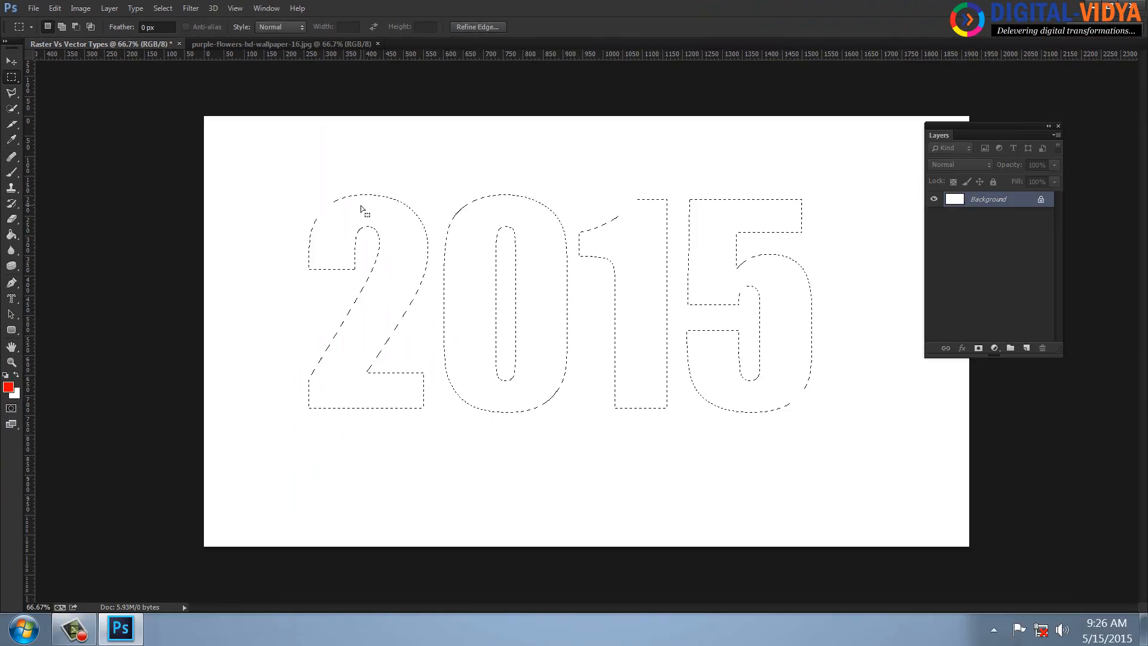
pyautogui.moveTo(362, 206); pyautogui.dragTo(454, 309)
pyautogui.moveTo(621, 339); pyautogui.dragTo(565, 289)
pyautogui.press('v')
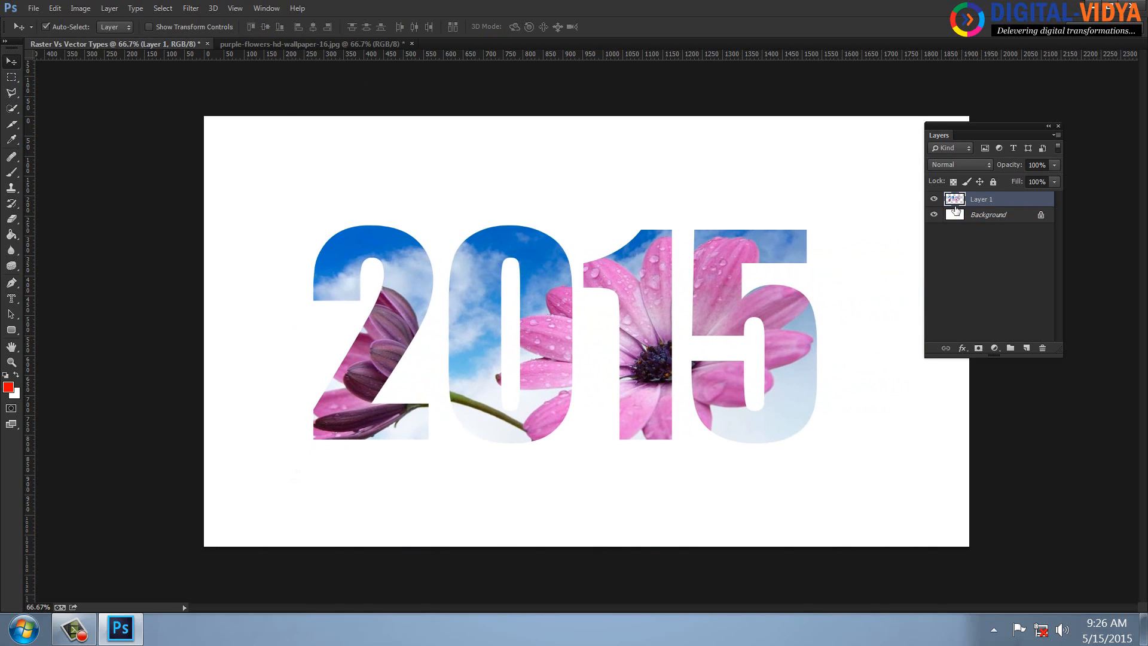
# Step: Fill the Background layer with a blue sampled from the sky inside the 2, and shift the 2015 cutout slightly up
pyautogui.click(1006, 215)
pyautogui.click(8, 387)
pyautogui.click(347, 244)
pyautogui.click(732, 254)
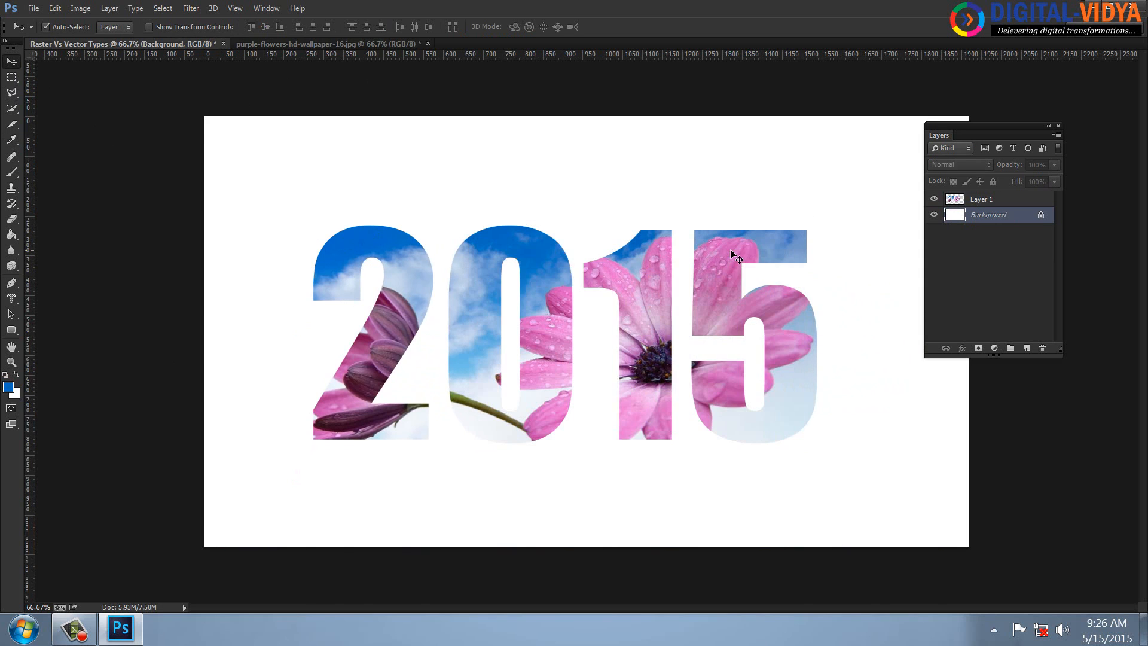
pyautogui.hotkey('alt', 'BackSpace')
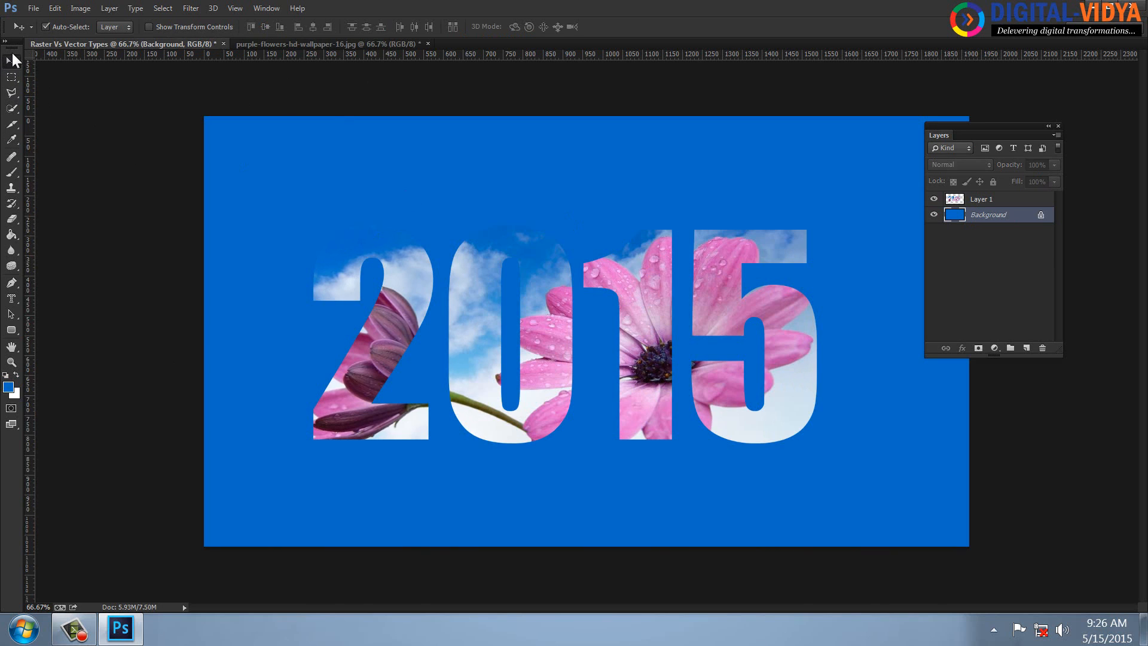
pyautogui.moveTo(663, 328); pyautogui.dragTo(670, 312)
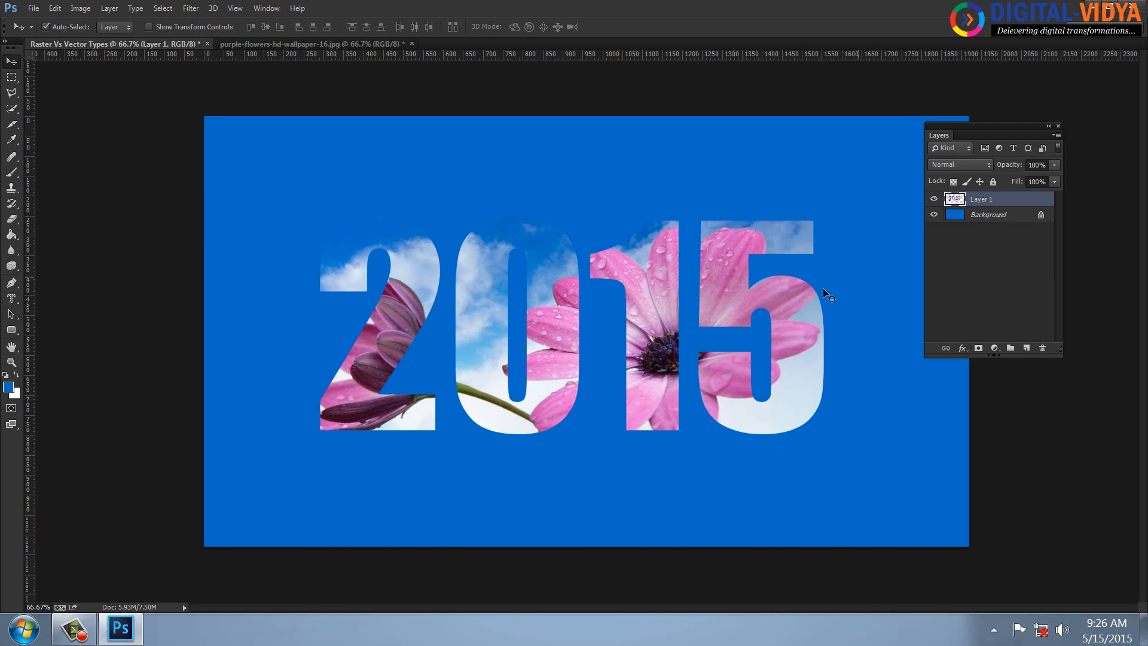
# Step: Load the 2015 cutout's outline on a new layer and try a 2 px white inside stroke with Preserve Transparency on
pyautogui.keyDown('ctrl'); pyautogui.click(952, 202); pyautogui.keyUp('ctrl')
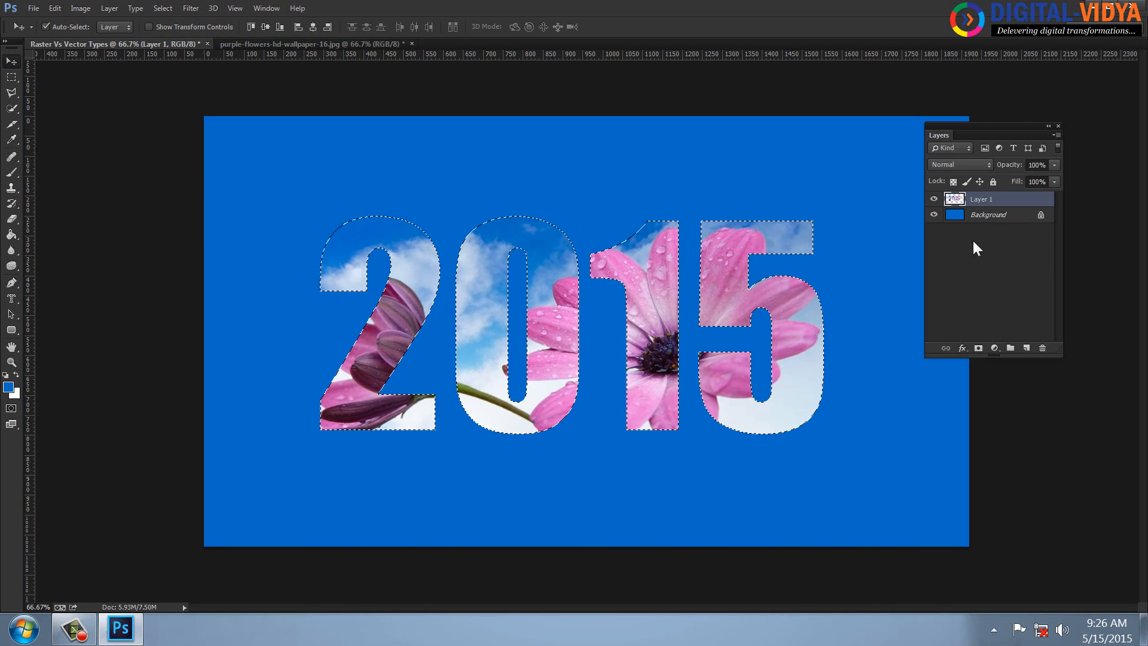
pyautogui.click(1026, 347)
pyautogui.click(54, 8)
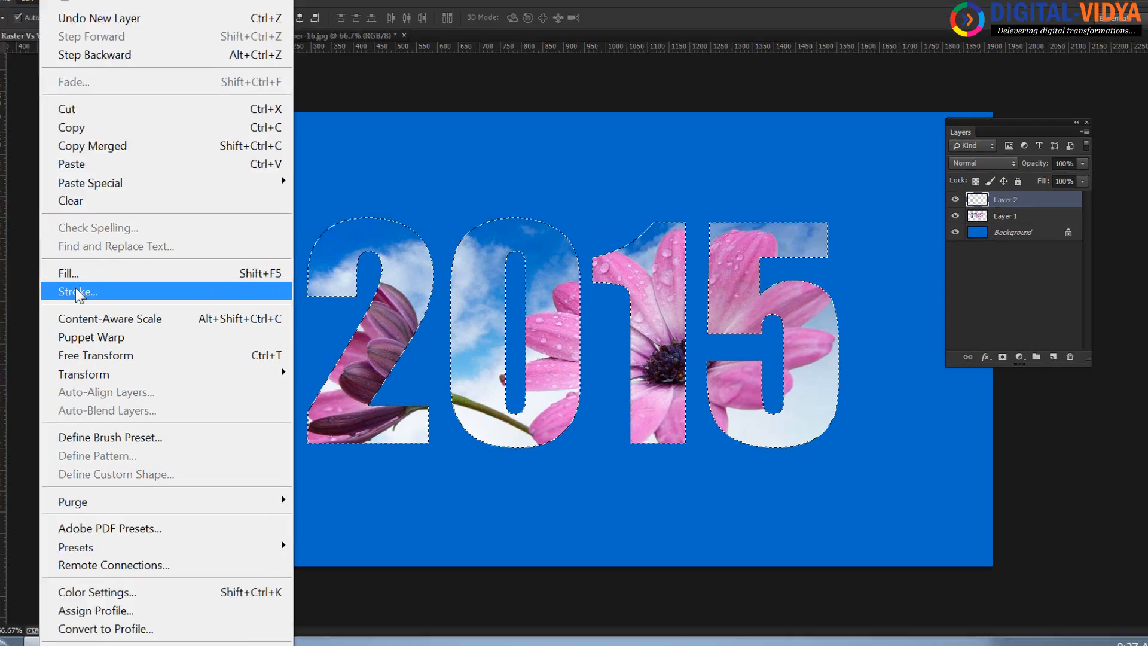
pyautogui.click(99, 286)
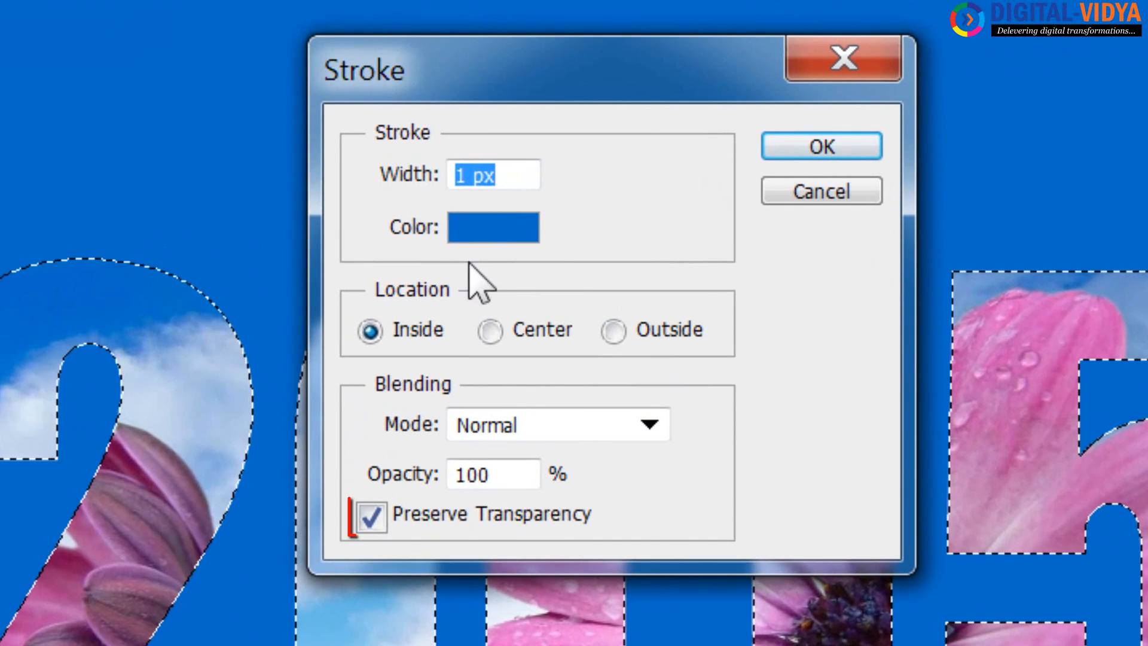
pyautogui.click(493, 227)
pyautogui.click(372, 374)
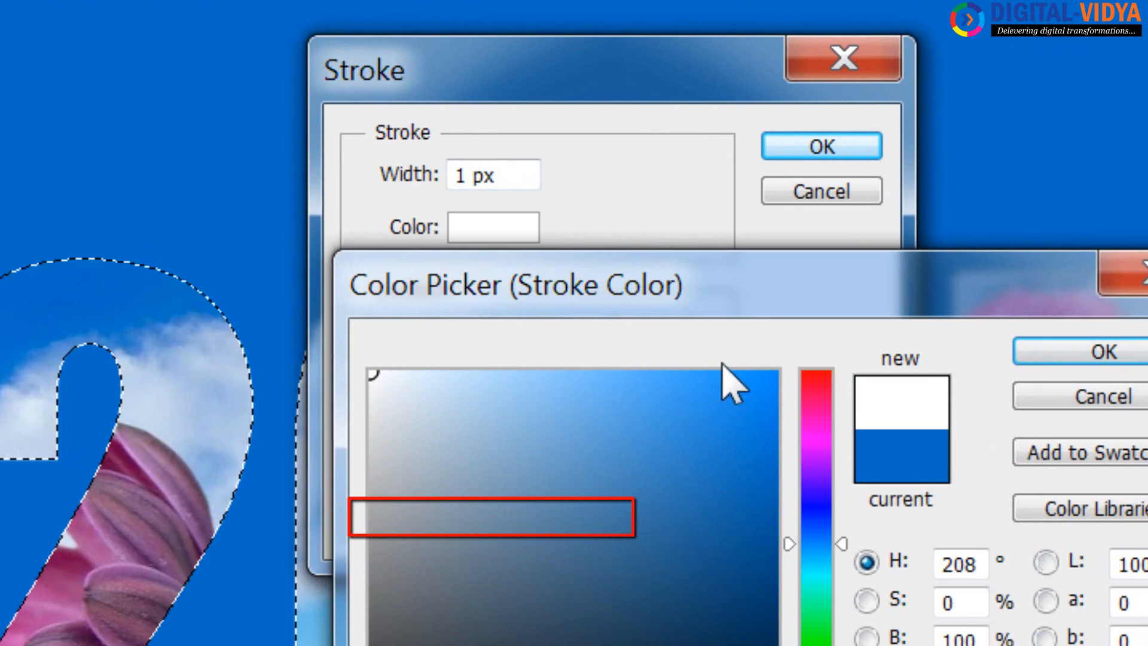
pyautogui.click(1114, 357)
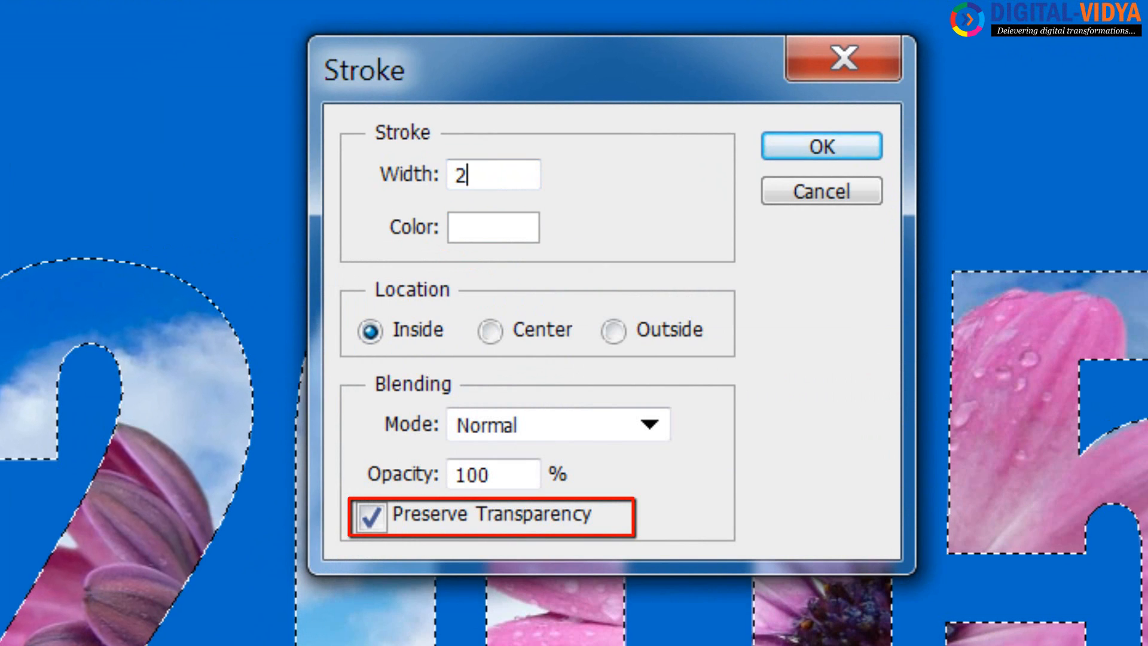
pyautogui.press('Return')
pyautogui.hotkey('ctrl', 'd')
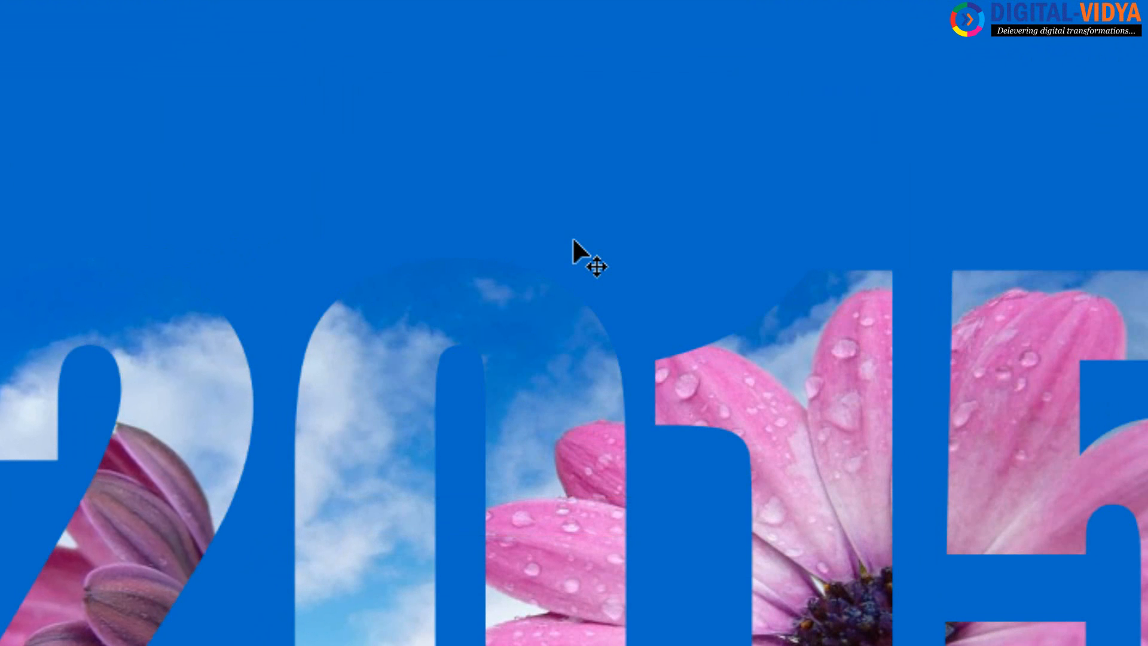
# Step: Restore the 2015 selection, stroke it white on the inside with Preserve Transparency off, and clear the selection
pyautogui.hotkey('ctrl', '+')
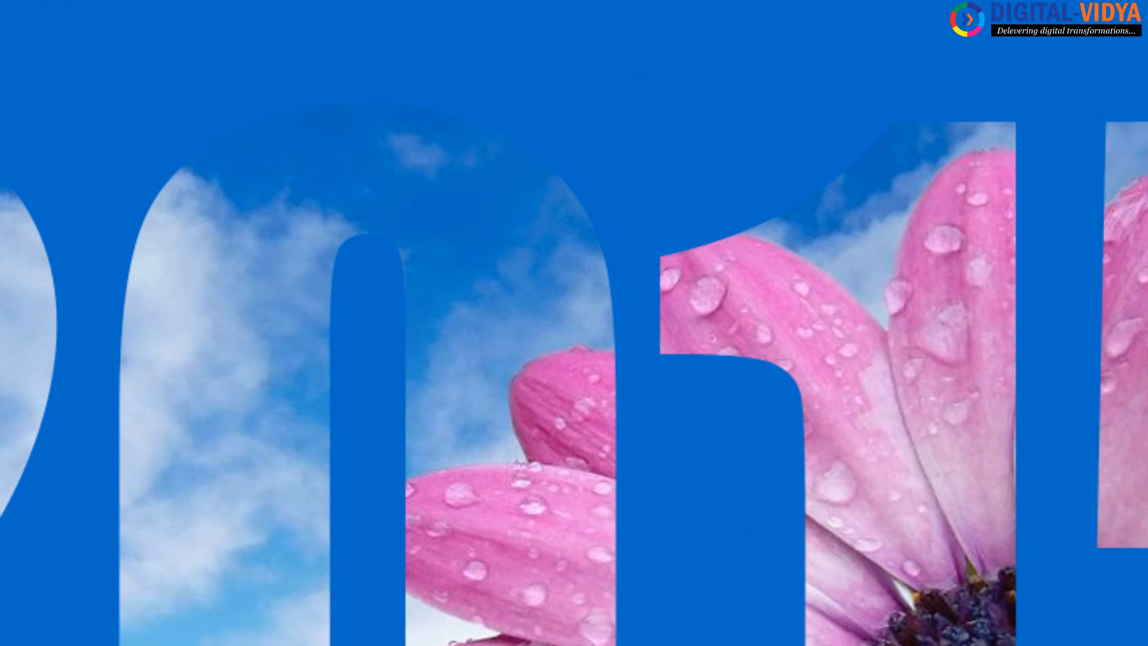
pyautogui.click(215, 313)
pyautogui.hotkey('ctrl', 'z')
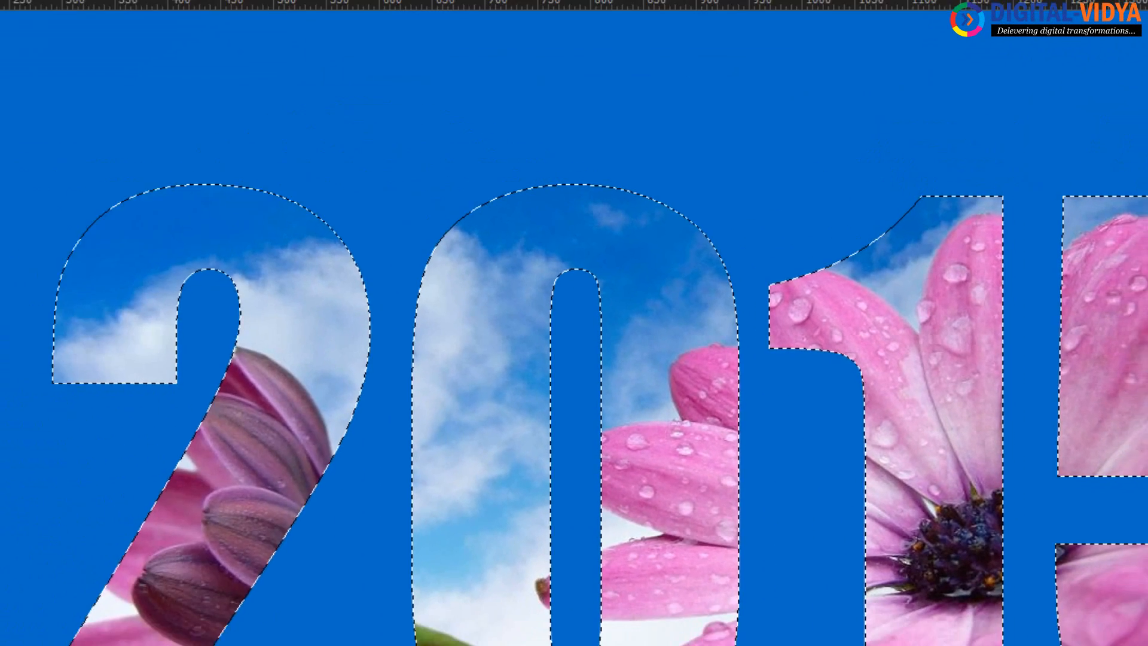
pyautogui.click(103, 11)
pyautogui.click(143, 395)
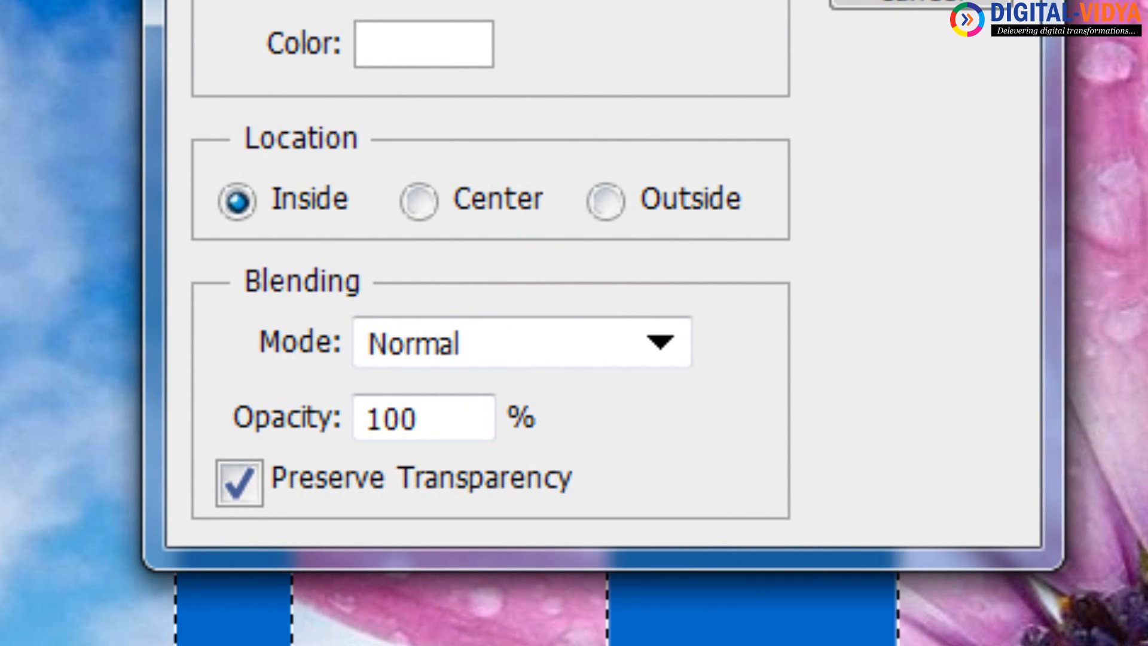
pyautogui.click(282, 483)
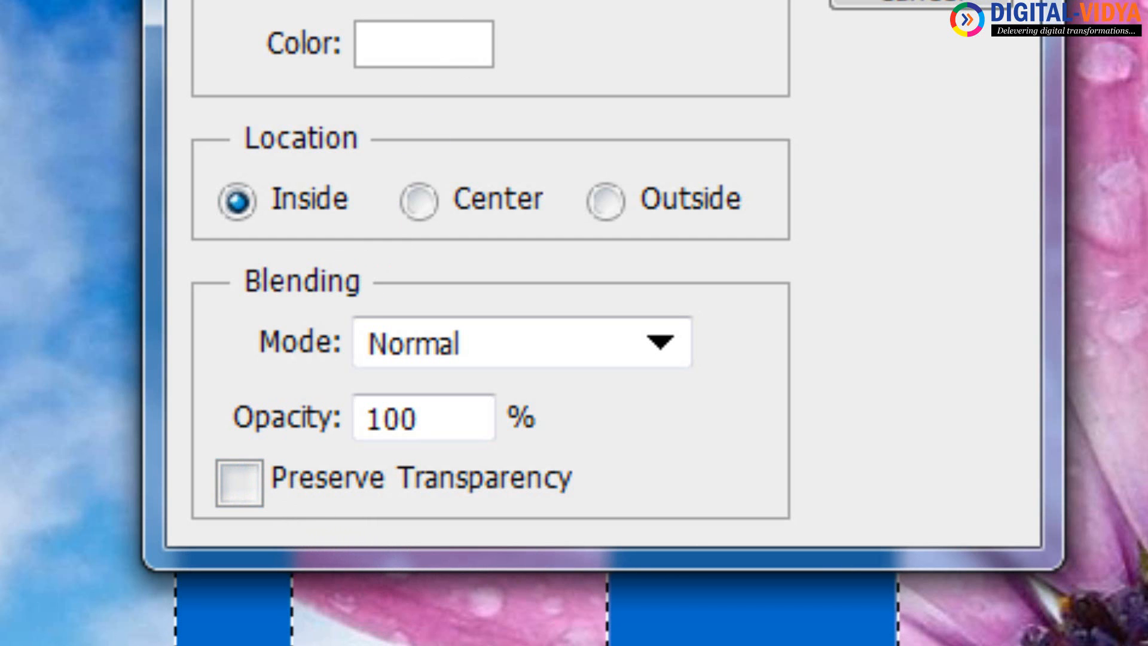
pyautogui.click(873, 1)
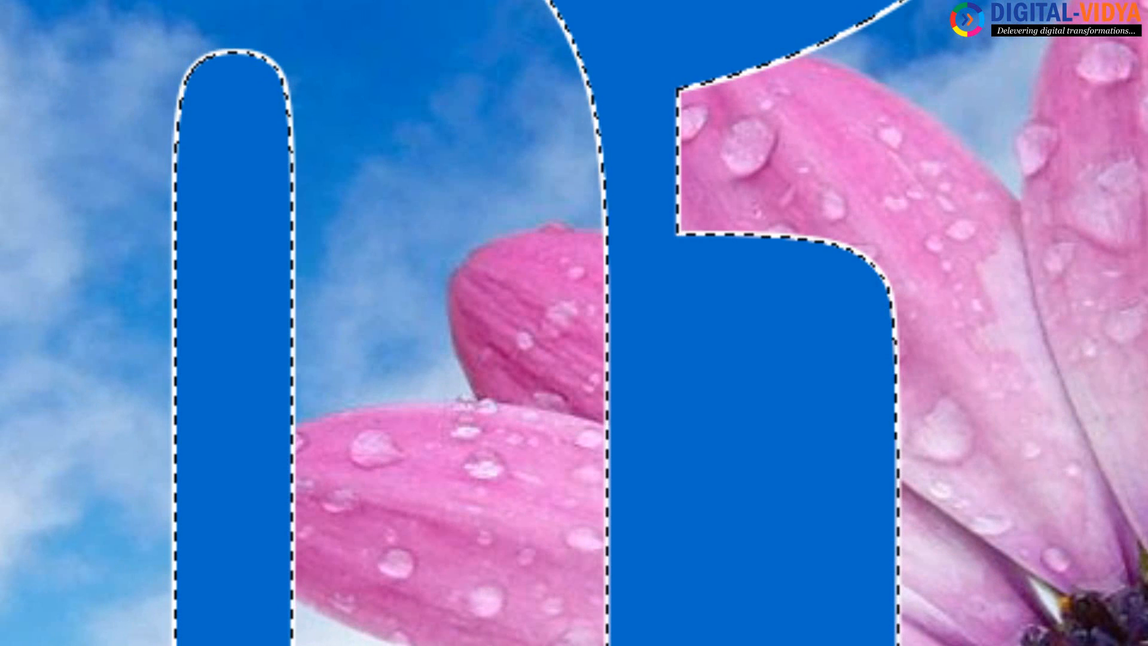
pyautogui.hotkey('ctrl', 'd')
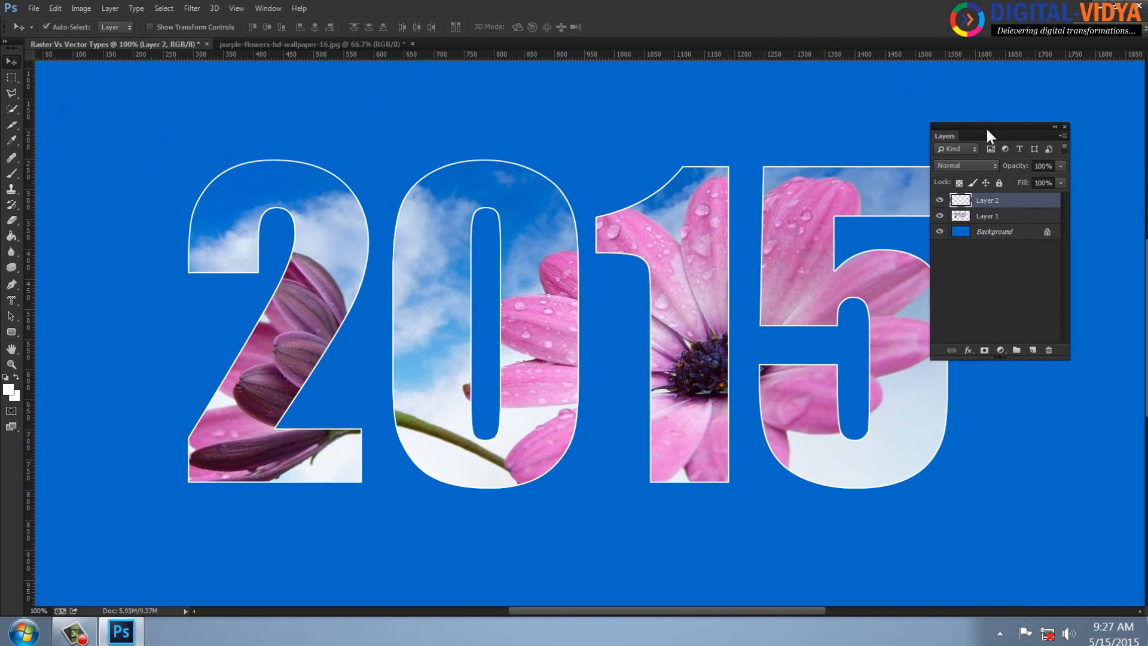
pyautogui.moveTo(988, 129); pyautogui.dragTo(1031, 129)
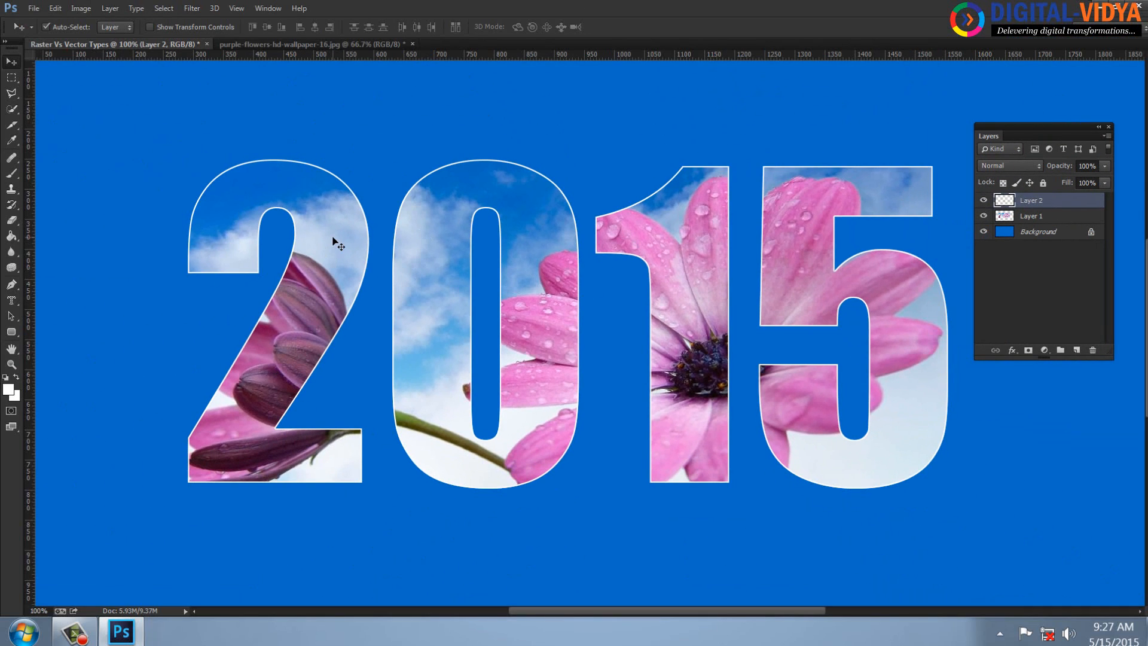
# Step: Close the Raster Vs Vector Types document and clear the 2015 selection in purple-flowers-hd-wallpaper-16.jpg
pyautogui.hotkey('ctrl', 'w')
pyautogui.click(466, 225)
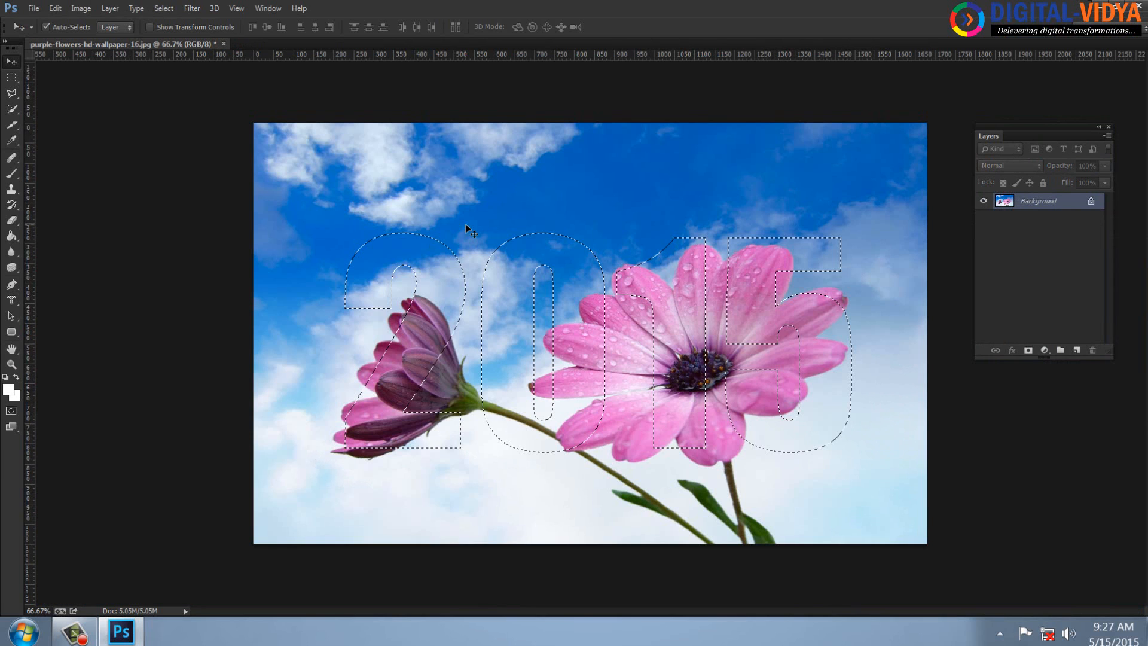
pyautogui.hotkey('ctrl', 'd')
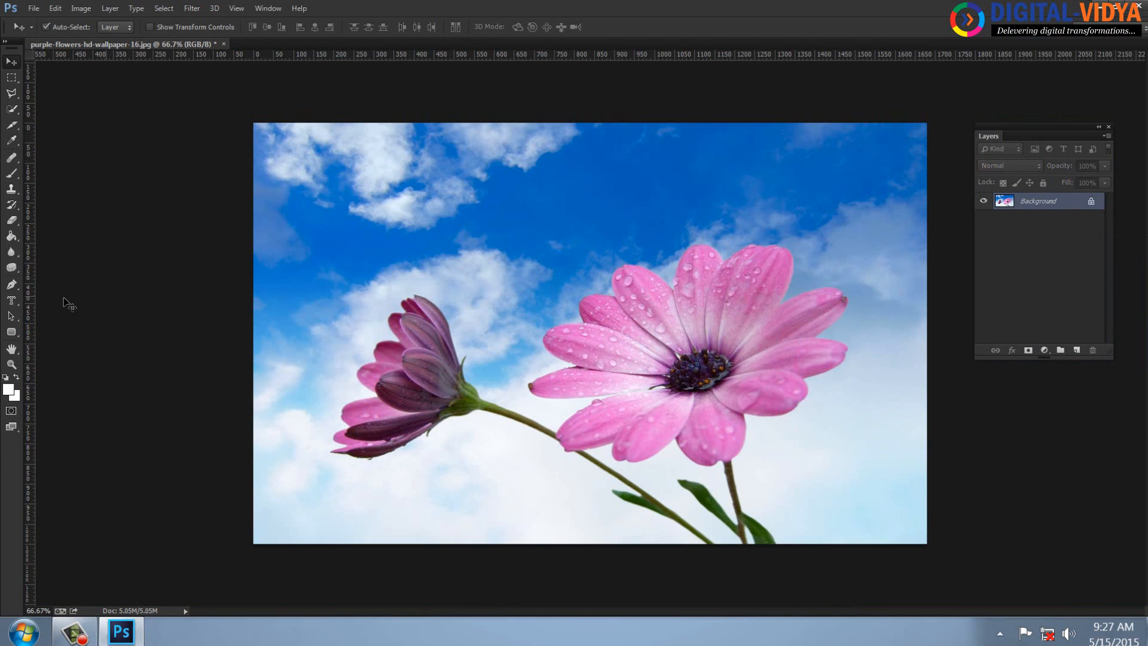
# Step: Set the type size to 72 pt while starting a horizontal type mask in the sky, and cancel the empty mask
pyautogui.click(12, 305)
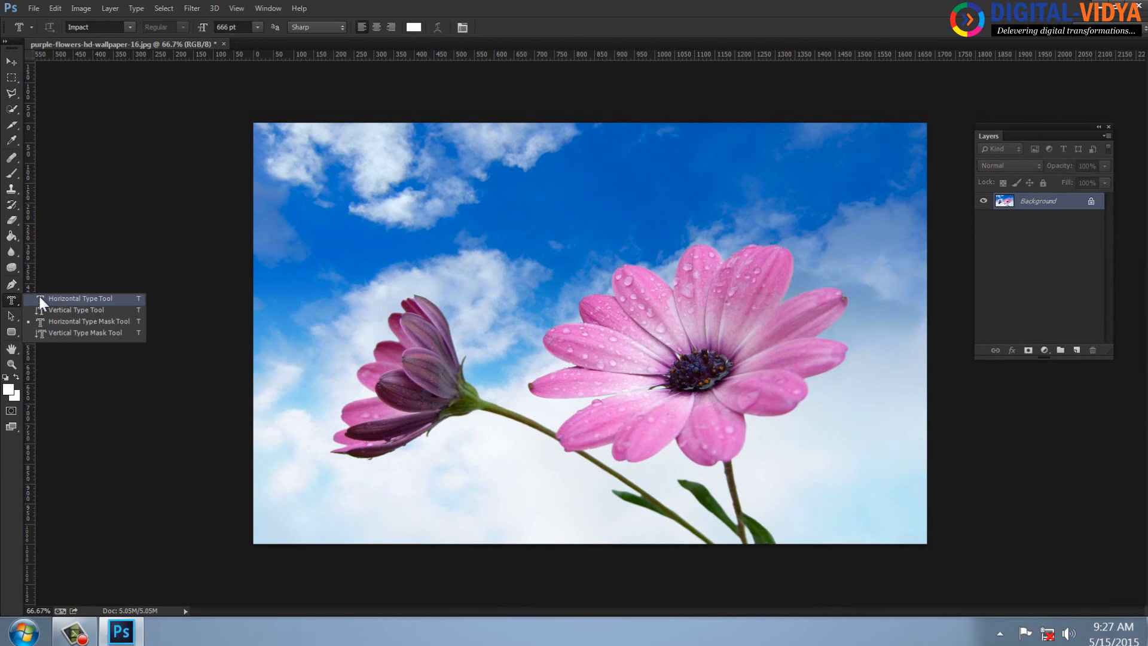
pyautogui.click(561, 173)
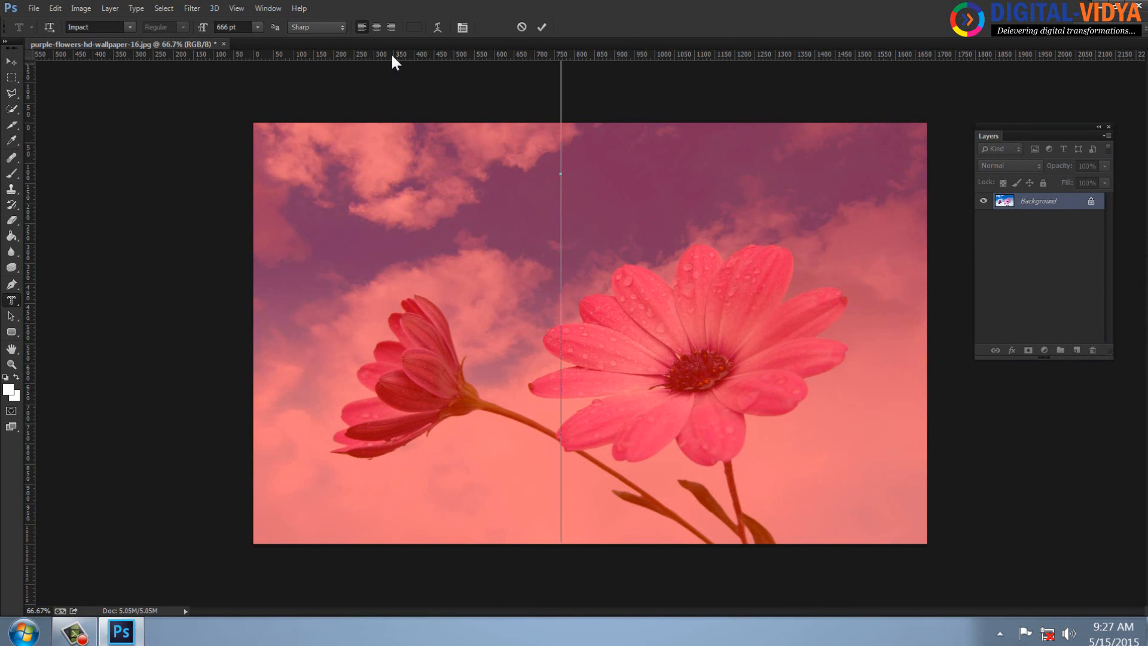
pyautogui.click(258, 27)
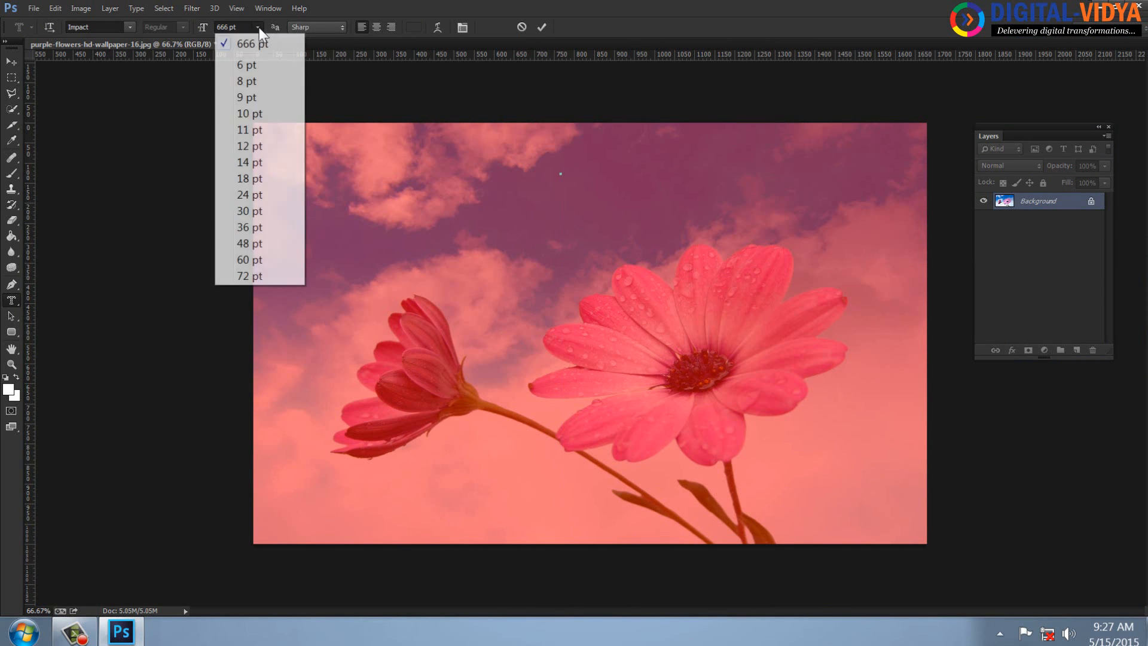
pyautogui.click(251, 277)
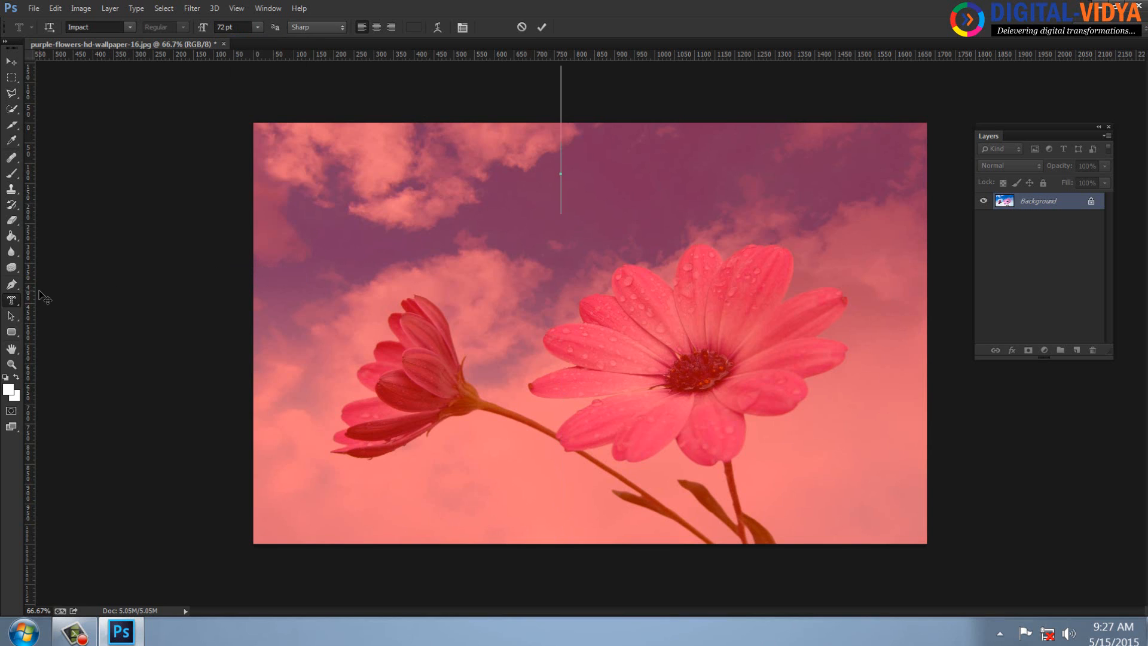
pyautogui.press('Escape')
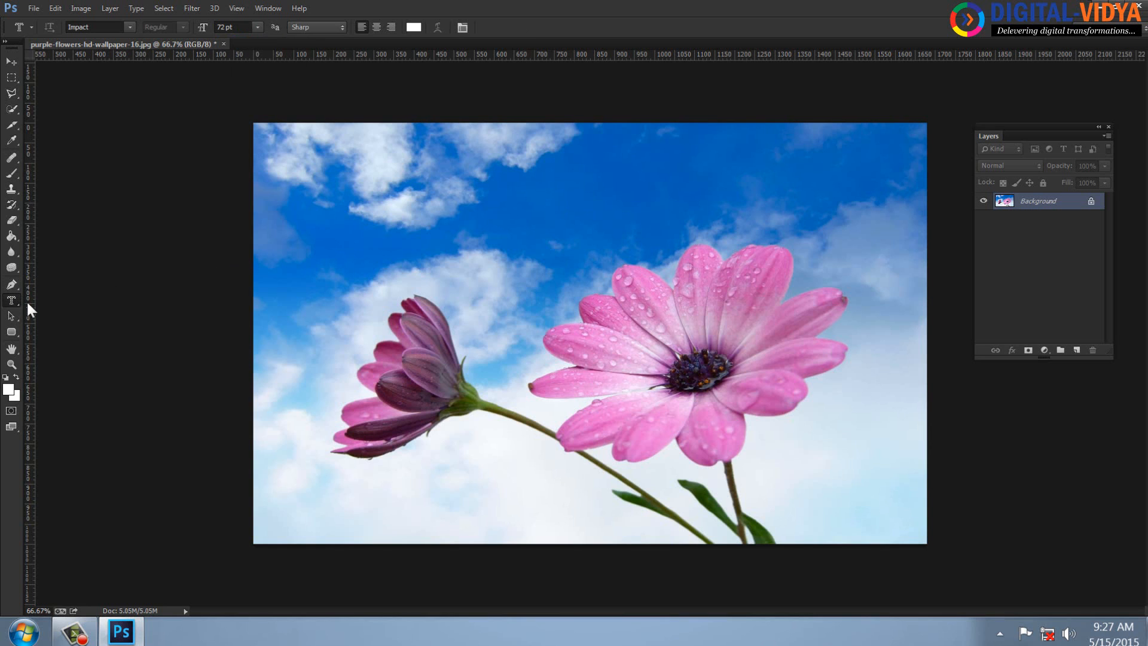
# Step: Enter 2015 with the Vertical Type Mask tool and move the column of digits over the large pink flower
pyautogui.rightClick(12, 302)
pyautogui.click(72, 332)
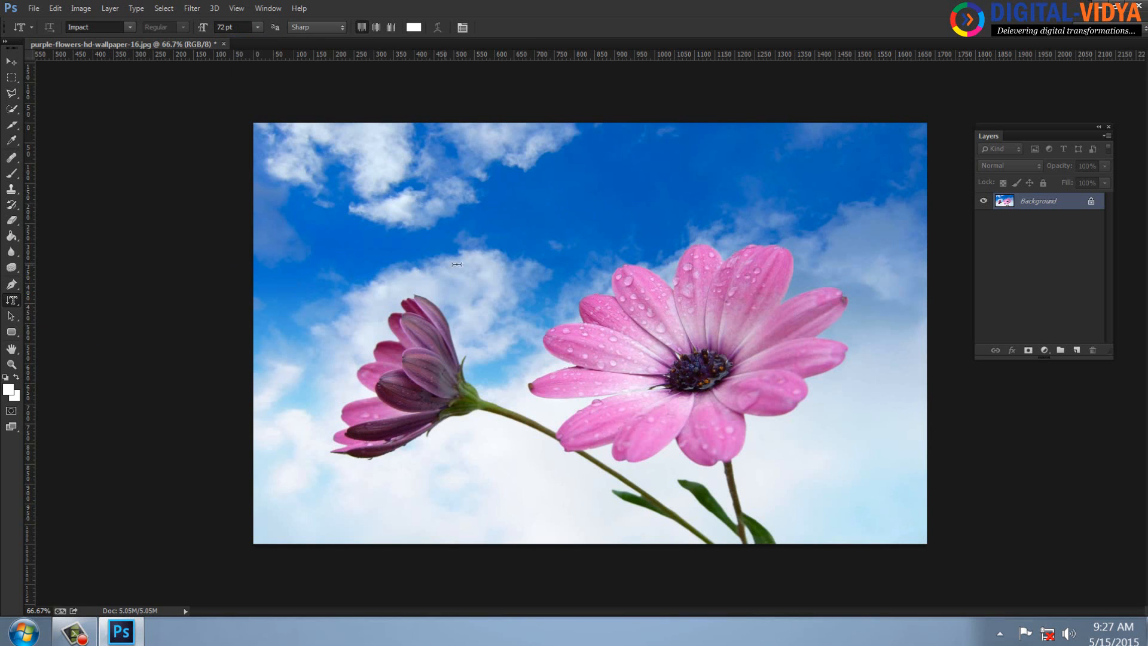
pyautogui.click(514, 195)
pyautogui.write('201')
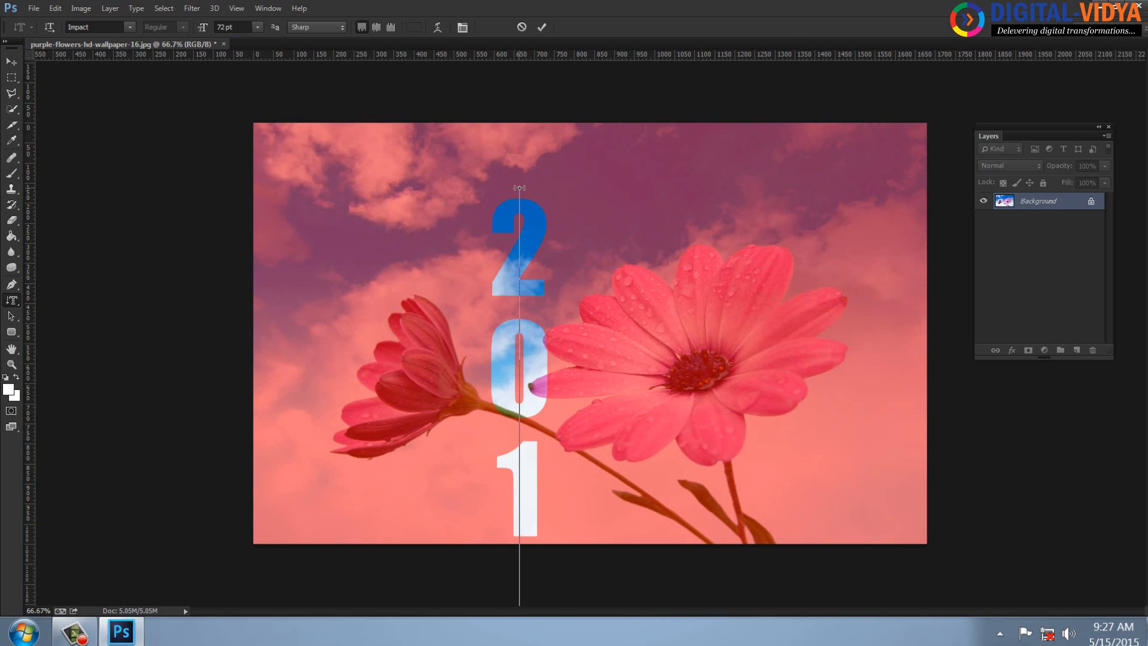
pyautogui.moveTo(606, 326); pyautogui.dragTo(726, 248)
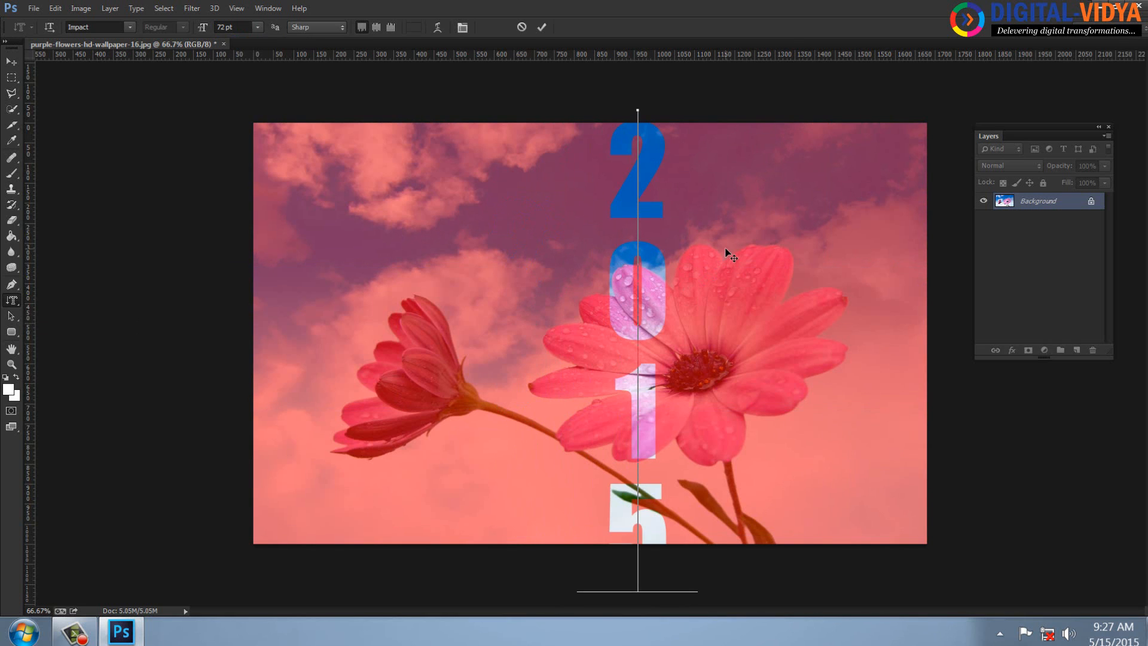
# Step: Reduce the whole vertical 2015 mask to 60 pt and commit it as a selection
pyautogui.hotkey('ctrl', 'a')
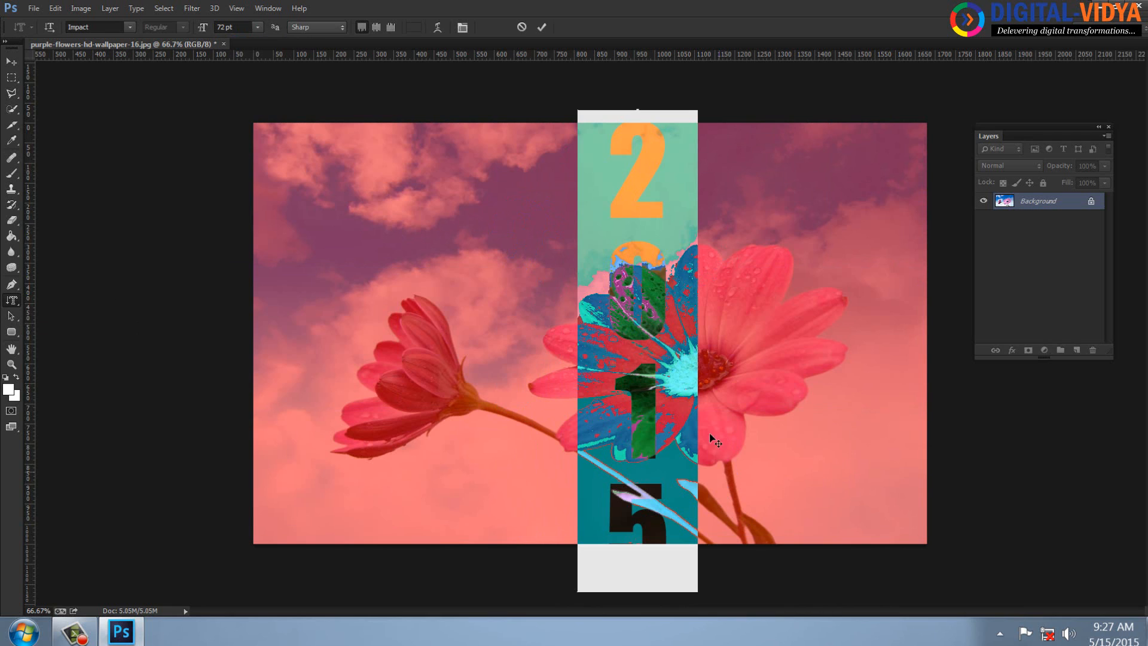
pyautogui.click(258, 26)
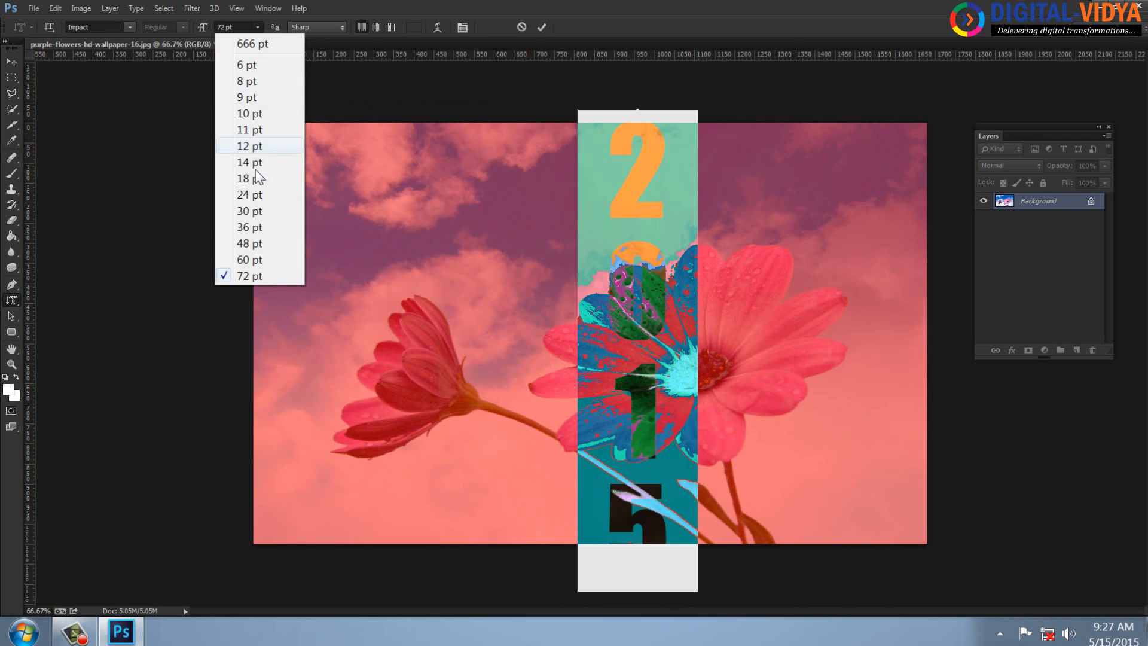
pyautogui.click(255, 259)
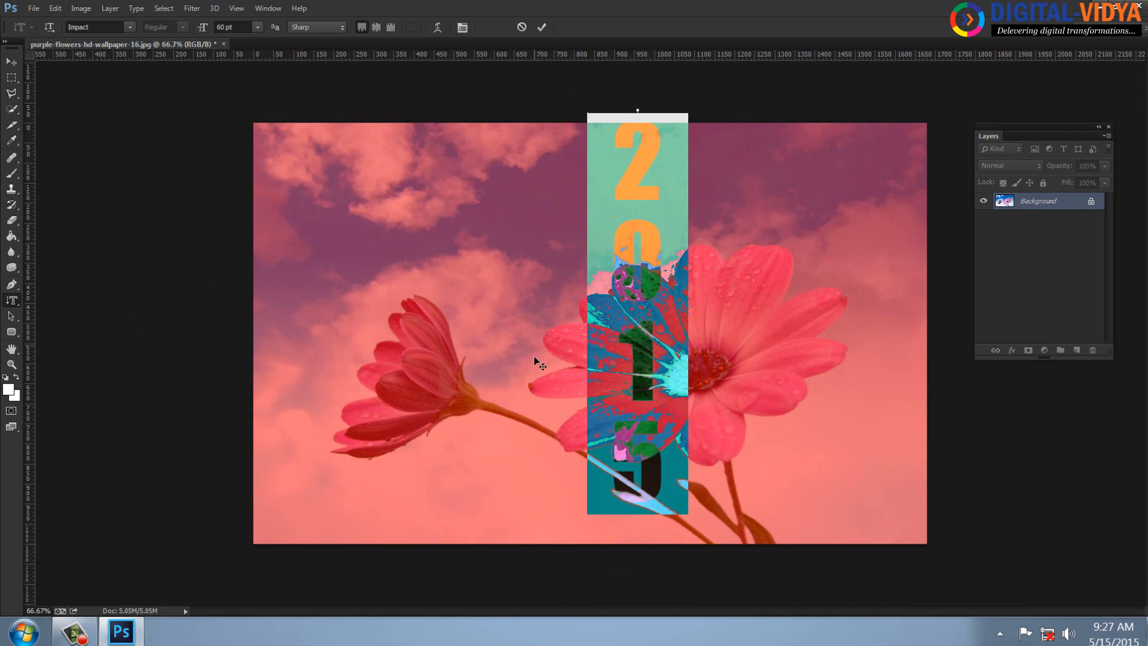
pyautogui.click(11, 61)
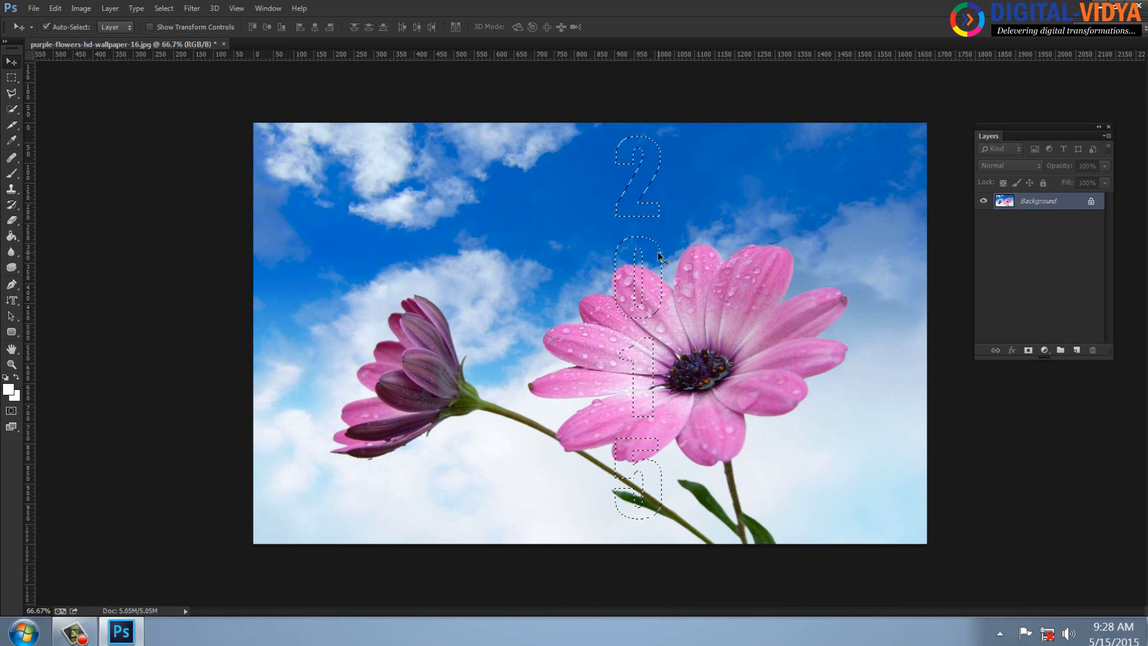
# Step: Copy the selected vertical 2015 to a new layer, and duplicate the Background layer with the copy's opacity at about 51%
pyautogui.hotkey('ctrl', 'j')
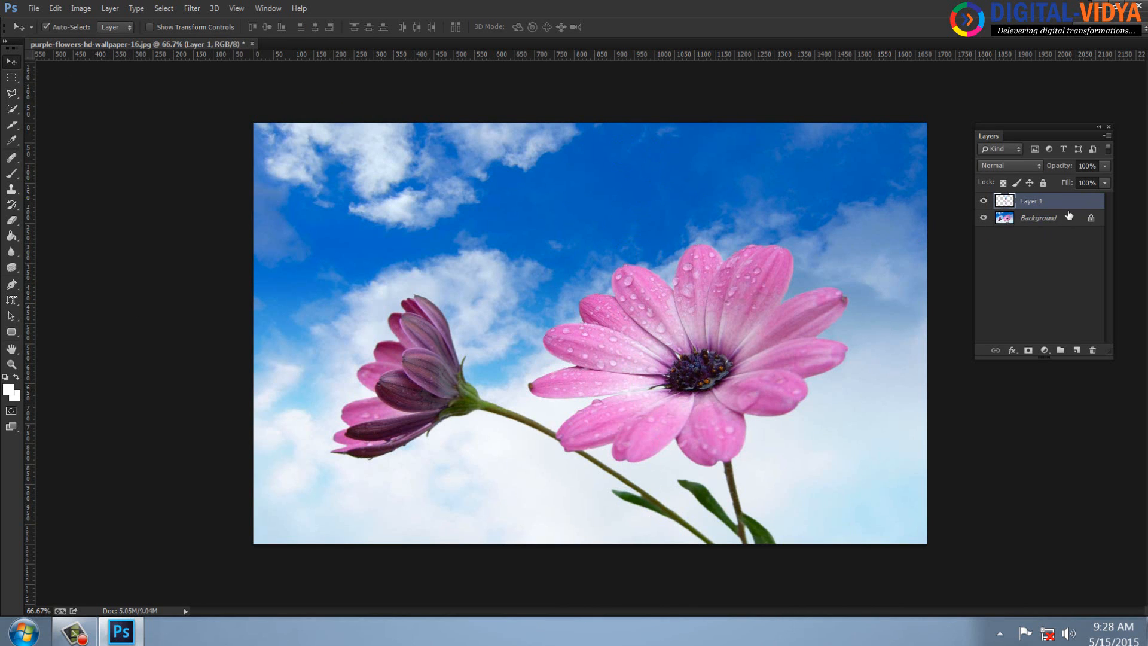
pyautogui.moveTo(1068, 221); pyautogui.dragTo(1076, 350)
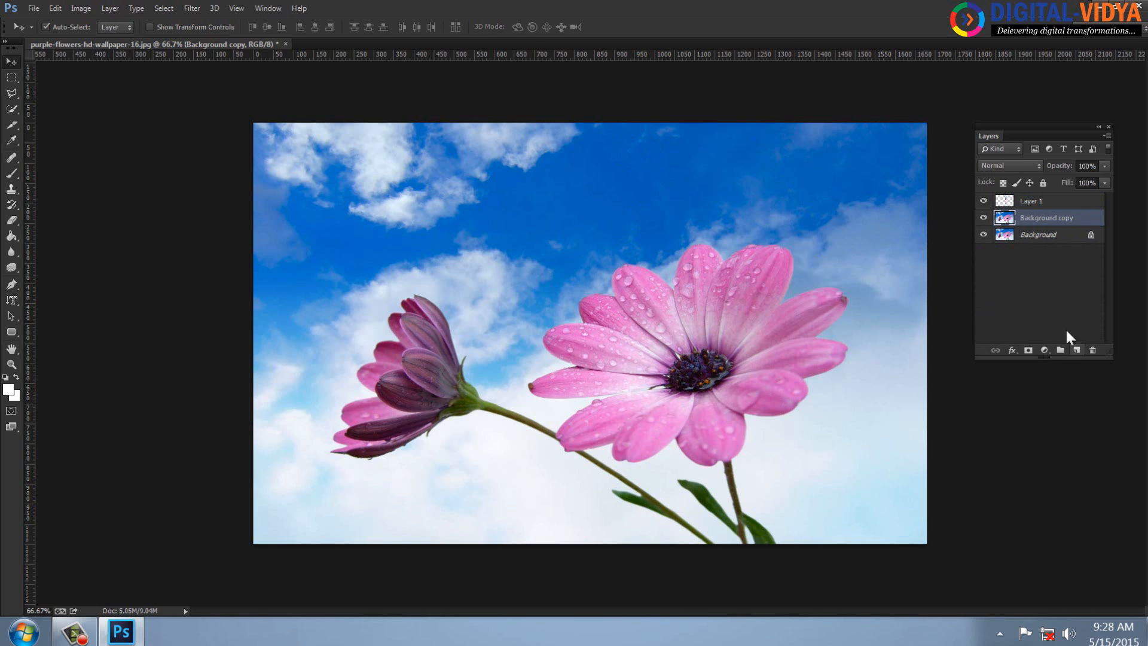
pyautogui.moveTo(1103, 165); pyautogui.dragTo(1080, 185)
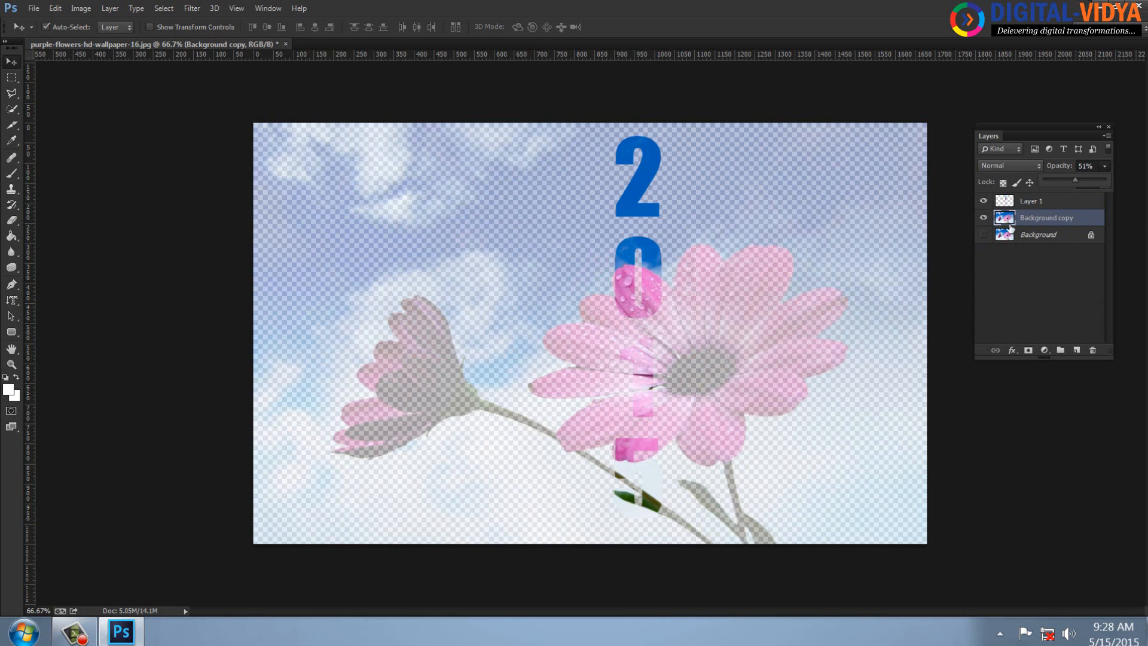
# Step: Show the original Background layer again and fill it with white, followed by black, behind the faded flower image
pyautogui.click(984, 234)
pyautogui.click(1025, 236)
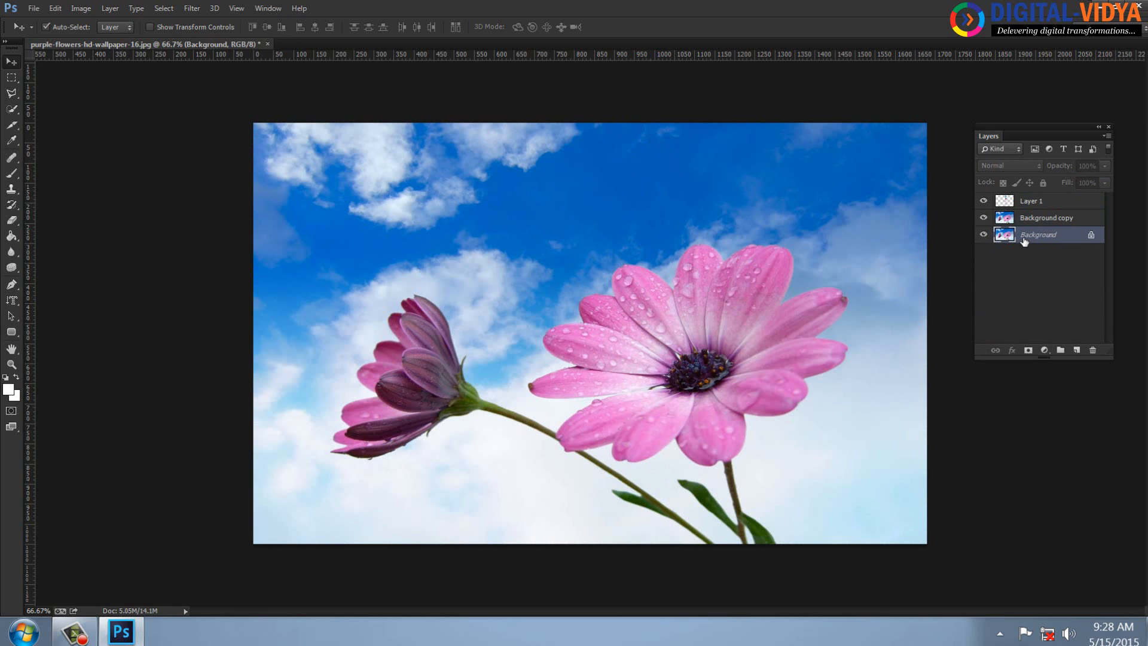
pyautogui.hotkey('alt', 'BackSpace')
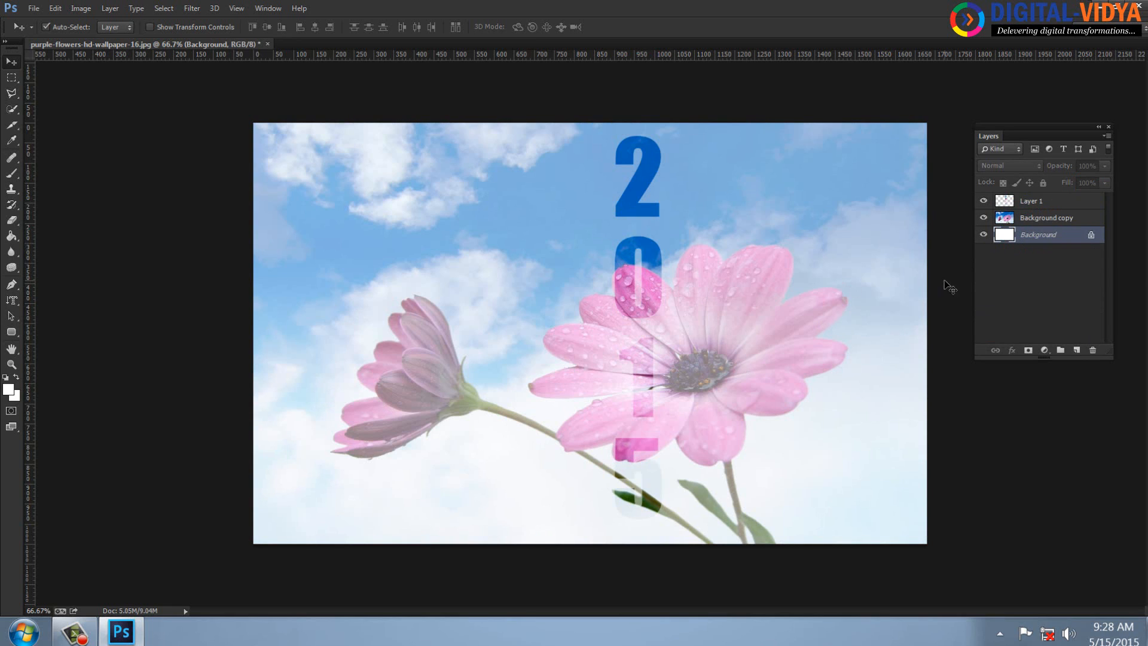
pyautogui.hotkey('alt', 'BackSpace')
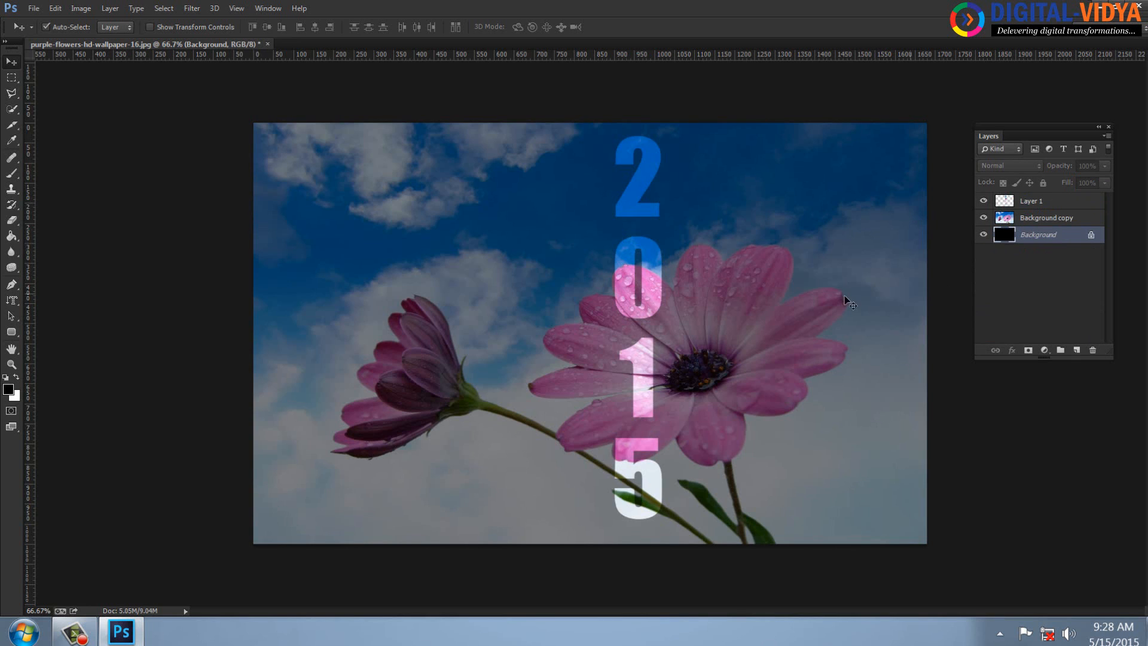
# Step: Hide the Background and Background copy layers so only the vertical 2015 cutout on Layer 1 is shown
pyautogui.moveTo(986, 237); pyautogui.dragTo(977, 209)
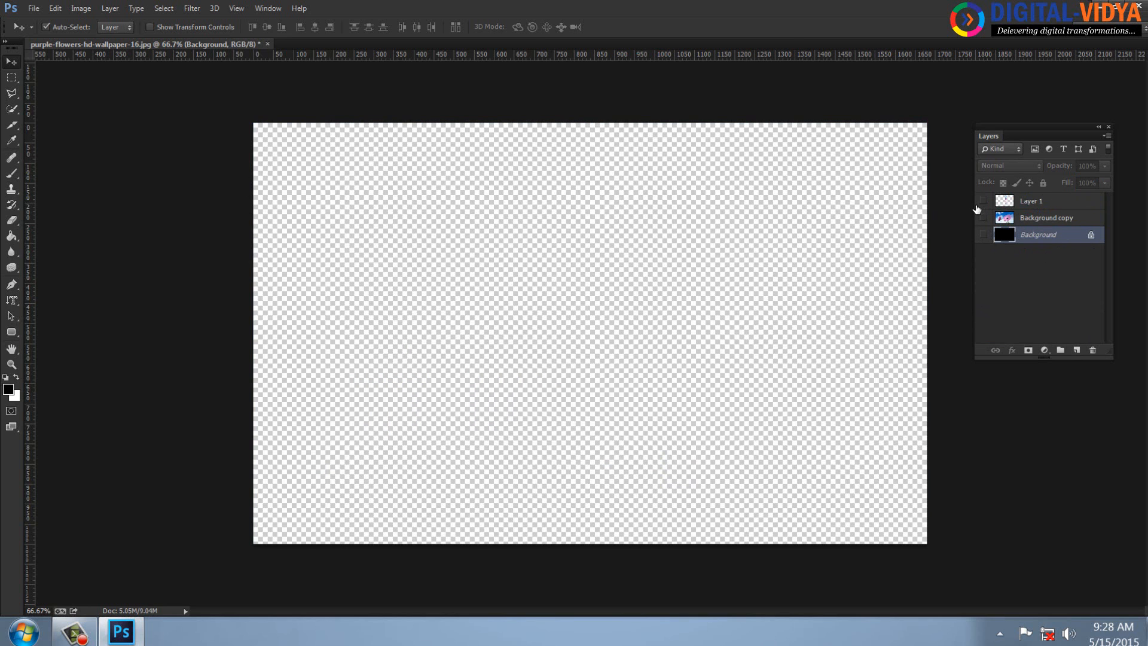
pyautogui.click(982, 201)
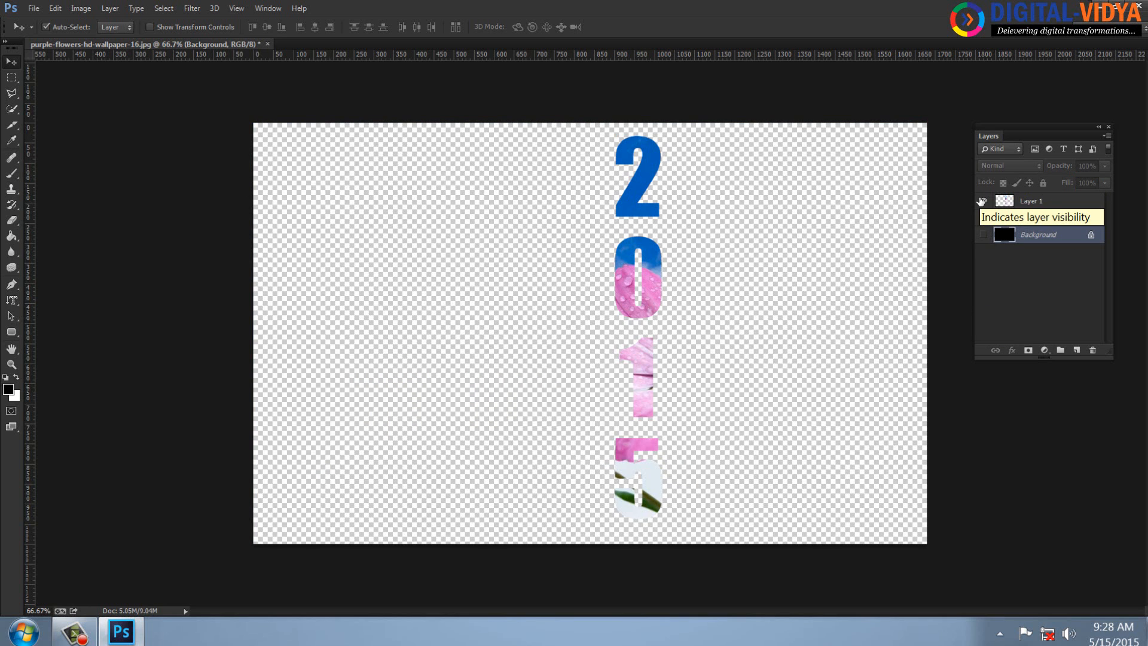
# Step: View the Background copy and the black Background each on their own, and restore the visibility of all three layers
pyautogui.click(982, 201)
pyautogui.click(983, 219)
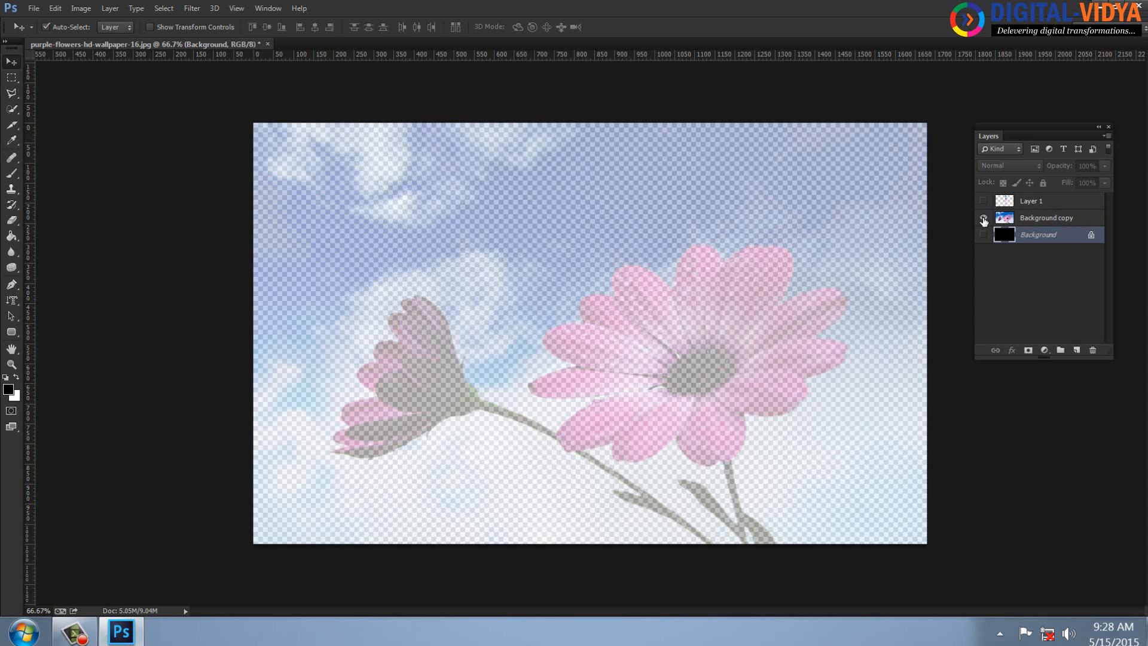
pyautogui.click(1065, 217)
pyautogui.click(982, 217)
pyautogui.click(982, 234)
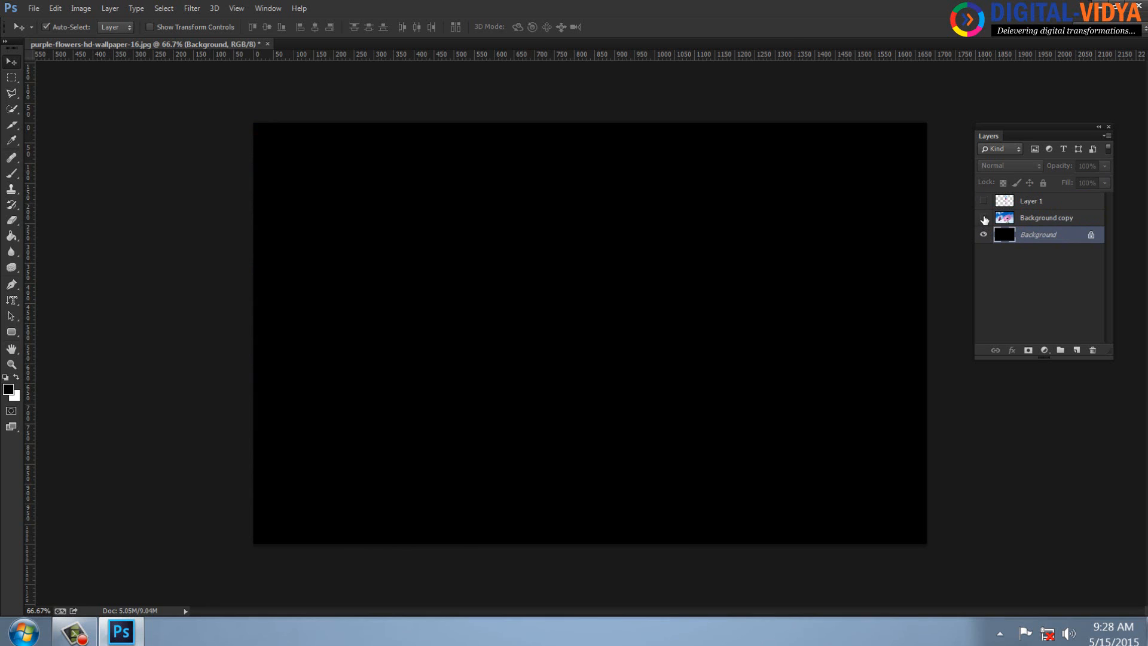
pyautogui.click(984, 219)
pyautogui.click(984, 201)
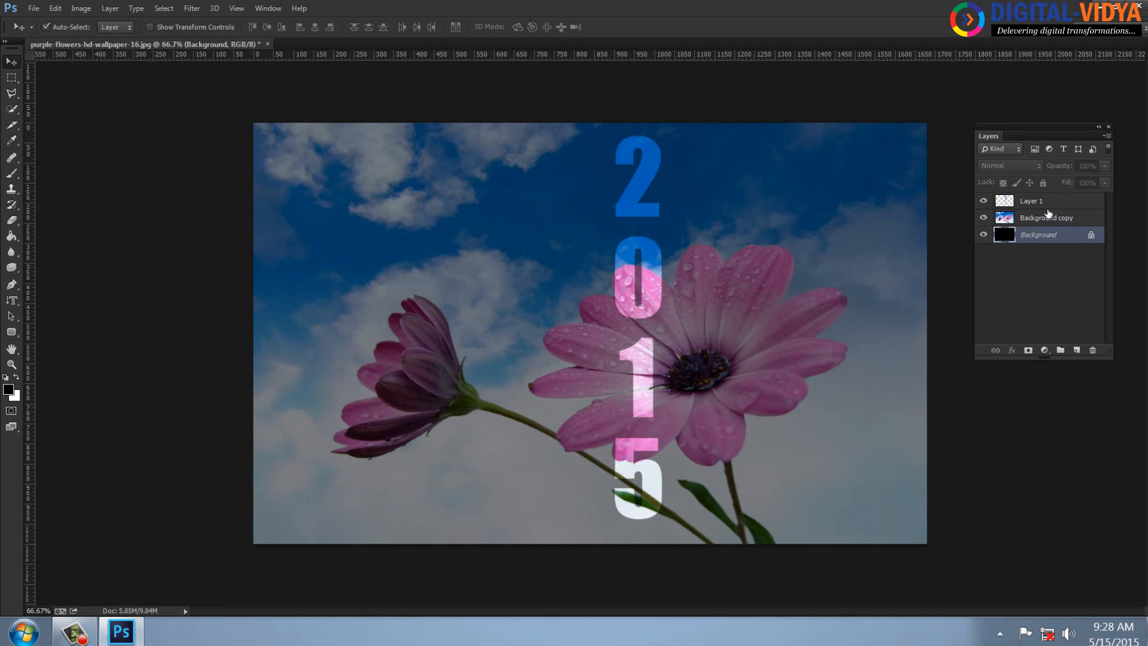
# Step: Load the vertical 2015 shape of Layer 1 as a selection and add a new empty layer above it
pyautogui.click(1017, 220)
pyautogui.keyDown('ctrl'); pyautogui.click(1007, 203); pyautogui.keyUp('ctrl')
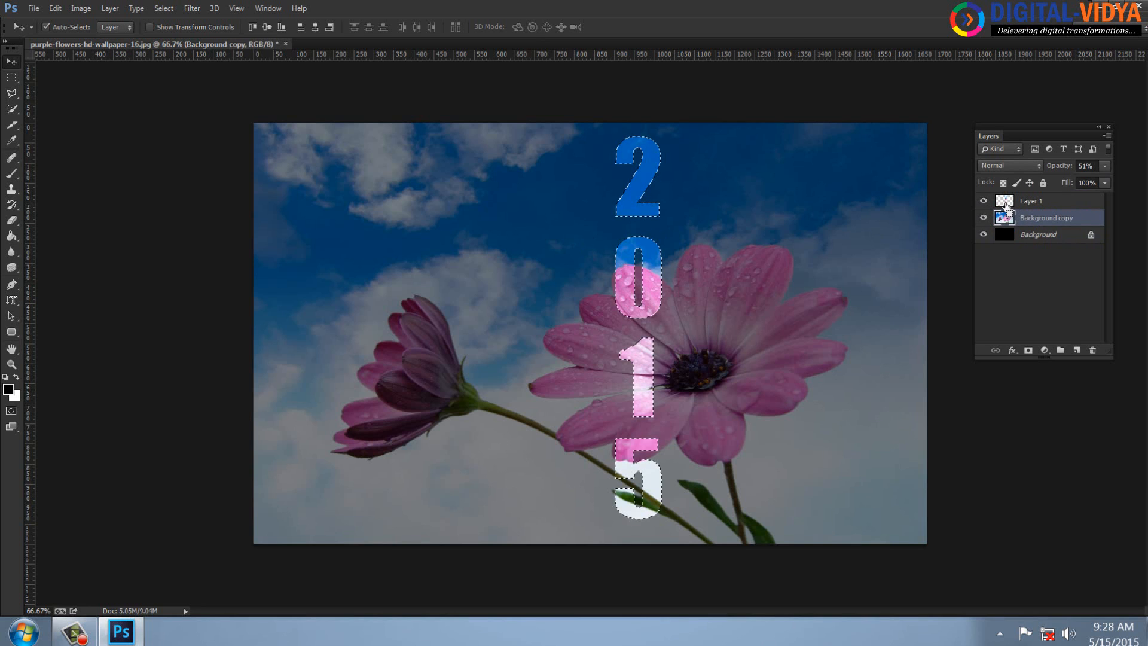
pyautogui.click(1047, 202)
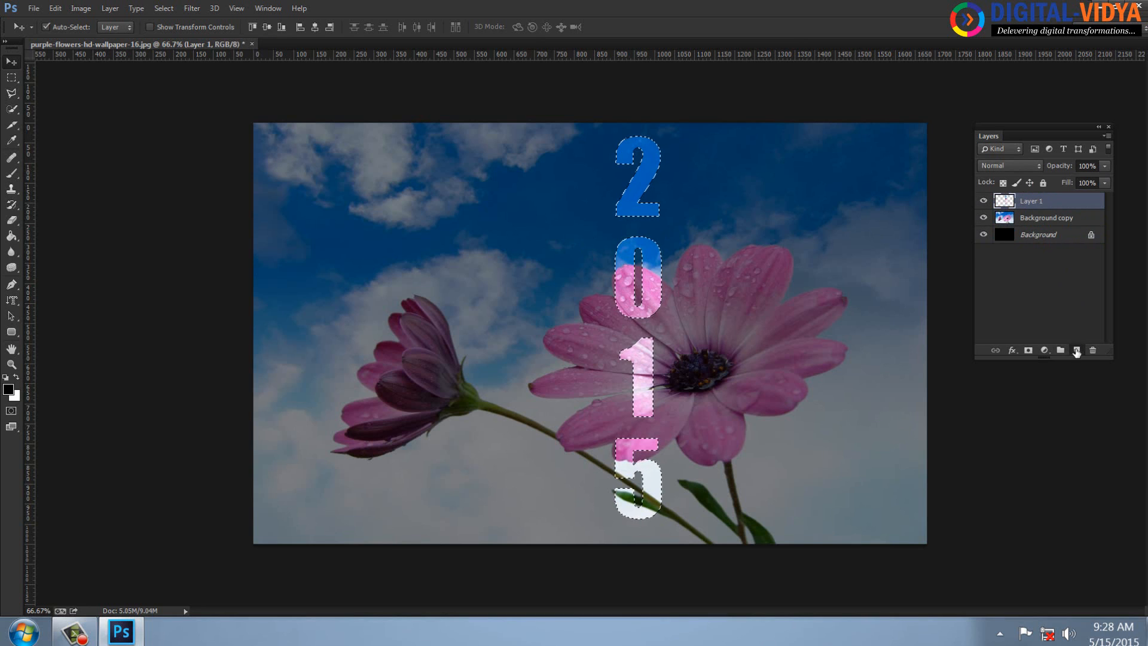
pyautogui.click(1077, 349)
# Step: Stroke the 2015 selection on the new layer with a 2 px white line placed inside, and deselect
pyautogui.click(55, 8)
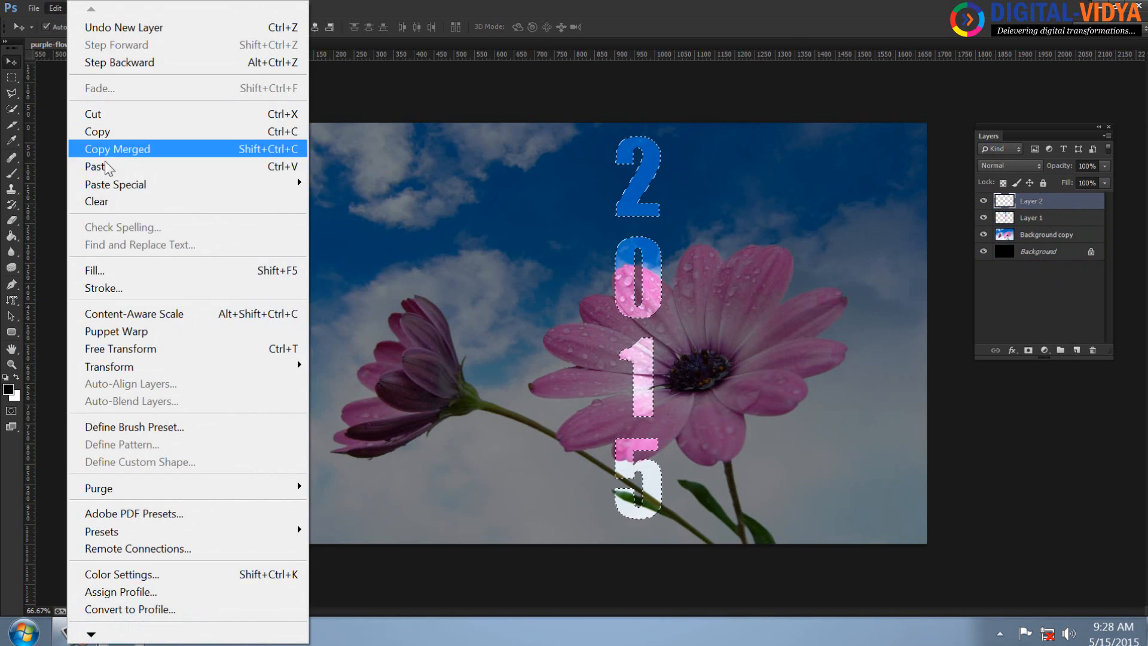
pyautogui.click(105, 288)
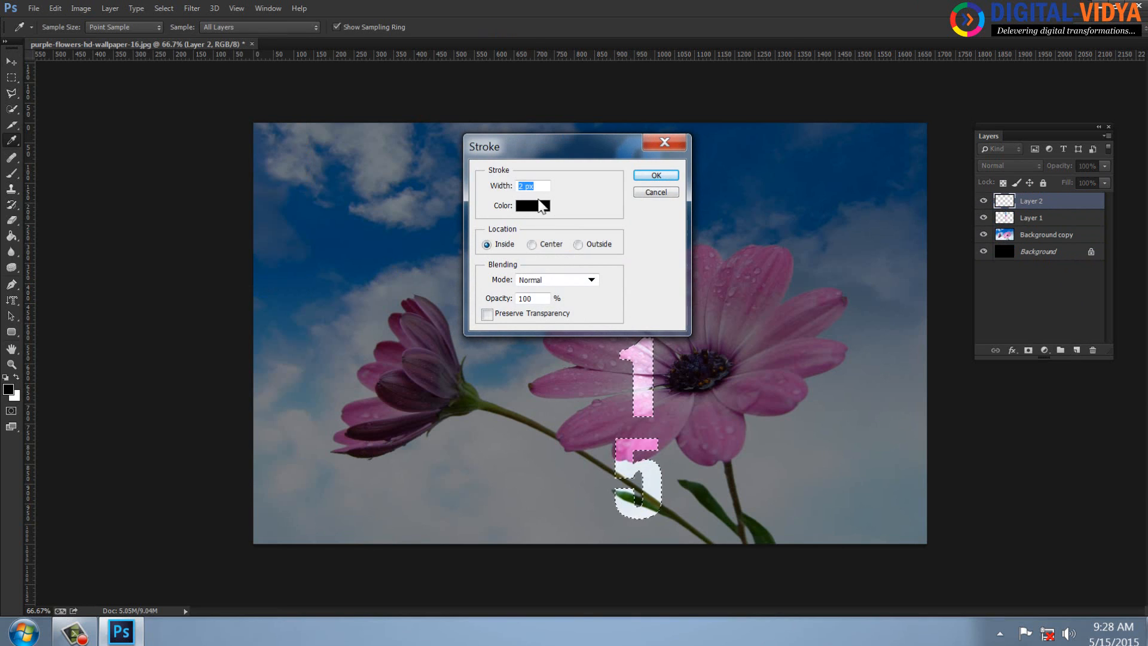
pyautogui.click(533, 206)
pyautogui.click(487, 260)
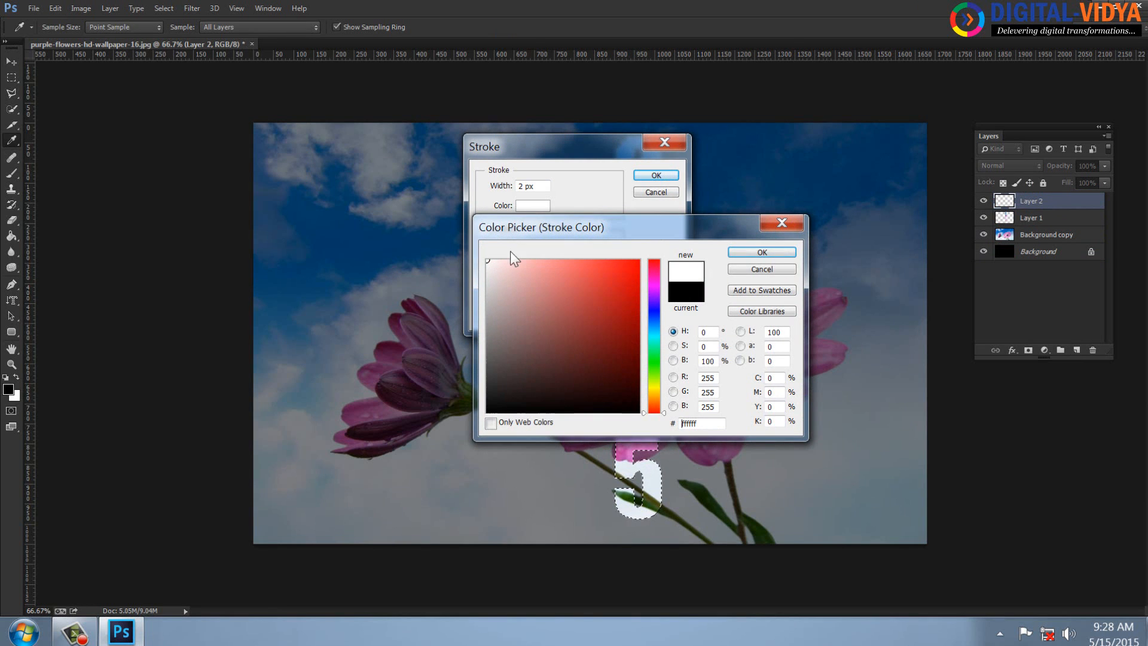
pyautogui.click(761, 252)
pyautogui.click(655, 174)
pyautogui.hotkey('ctrl', 'd')
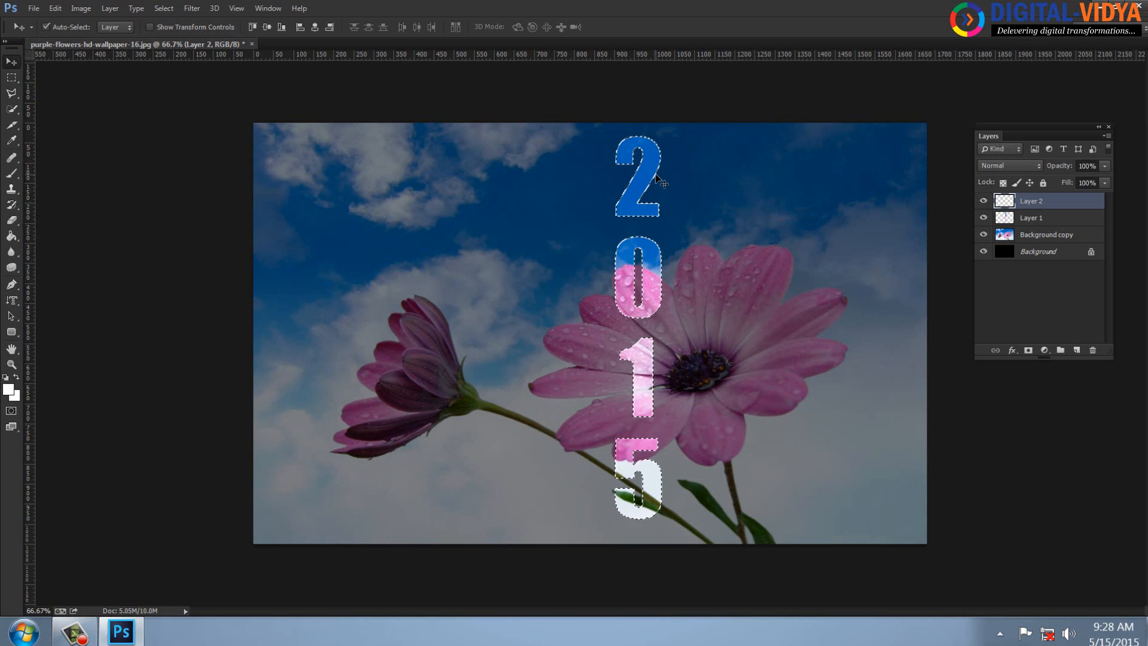
# Step: Move the white 2015 outline horizontally to near the image's left edge and set its layer opacity to 50%
pyautogui.hotkey('shift', 'Left')
pyautogui.hotkey('shift', 'Left')
pyautogui.hotkey('shift', 'Left')
pyautogui.hotkey('shift', 'Left')
pyautogui.hotkey('shift', 'Left')
pyautogui.hotkey('shift', 'Left')
pyautogui.hotkey('shift', 'Left')
pyautogui.hotkey('shift', 'Left')
pyautogui.hotkey('shift', 'Left')
pyautogui.hotkey('shift', 'Left')
pyautogui.hotkey('shift', 'Left')
pyautogui.hotkey('shift', 'Left')
pyautogui.hotkey('shift', 'Left')
pyautogui.hotkey('shift', 'Left')
pyautogui.hotkey('shift', 'Left')
pyautogui.hotkey('shift', 'Left')
pyautogui.hotkey('shift', 'Left')
pyautogui.hotkey('shift', 'Left')
pyautogui.hotkey('shift', 'Left')
pyautogui.hotkey('shift', 'Left')
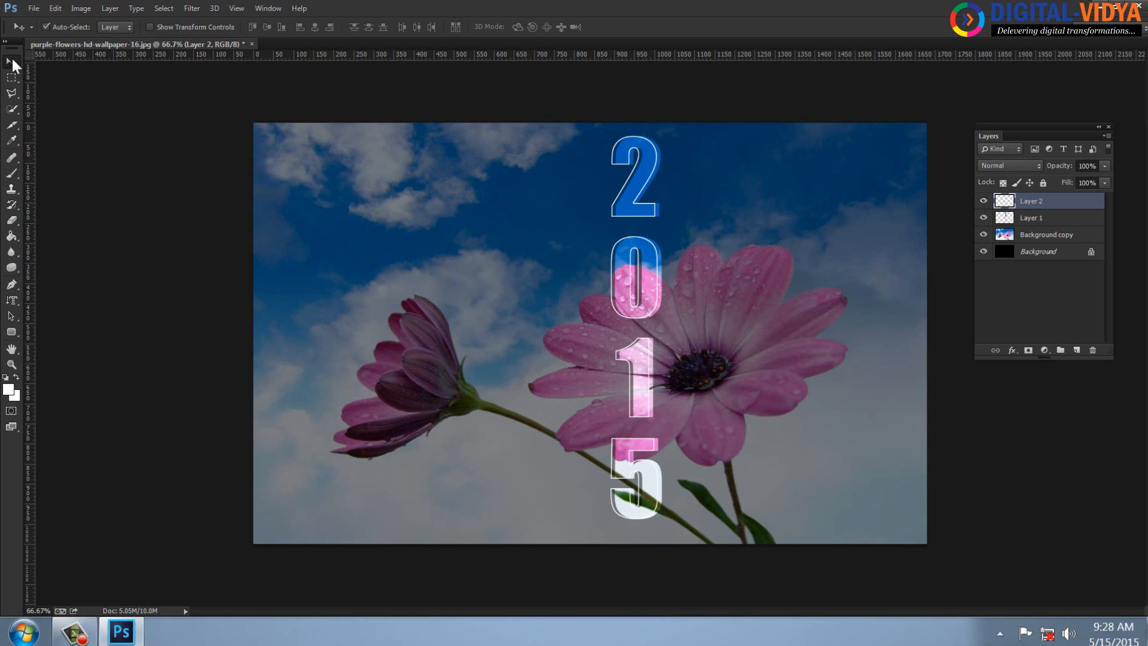
pyautogui.hotkey('shift', 'Left')
pyautogui.hotkey('shift', 'Left')
pyautogui.hotkey('shift', 'Left')
pyautogui.hotkey('shift', 'Left')
pyautogui.hotkey('shift', 'Left')
pyautogui.hotkey('shift', 'Left')
pyautogui.hotkey('shift', 'Left')
pyautogui.hotkey('shift', 'Left')
pyautogui.hotkey('shift', 'Left')
pyautogui.hotkey('shift', 'Left')
pyautogui.hotkey('shift', 'Left')
pyautogui.hotkey('shift', 'Left')
pyautogui.hotkey('shift', 'Left')
pyautogui.hotkey('shift', 'Left')
pyautogui.hotkey('shift', 'Left')
pyautogui.hotkey('shift', 'Left')
pyautogui.hotkey('shift', 'Left')
pyautogui.hotkey('shift', 'Left')
pyautogui.hotkey('shift', 'Left')
pyautogui.hotkey('shift', 'Left')
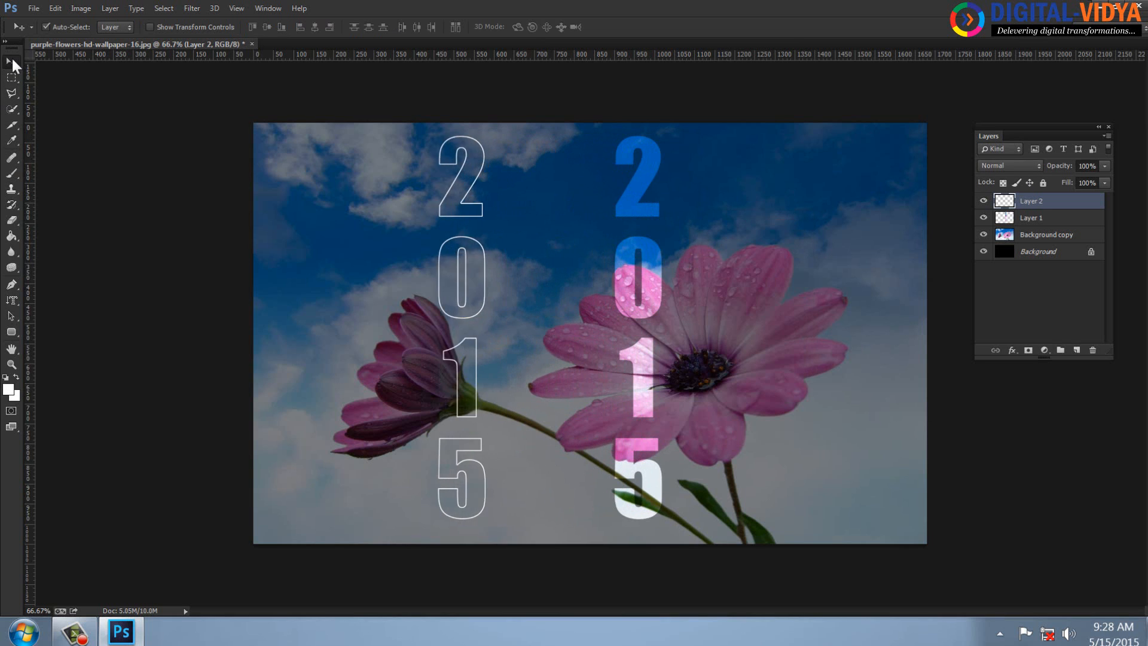
pyautogui.hotkey('shift', 'Left')
pyautogui.hotkey('shift', 'Left')
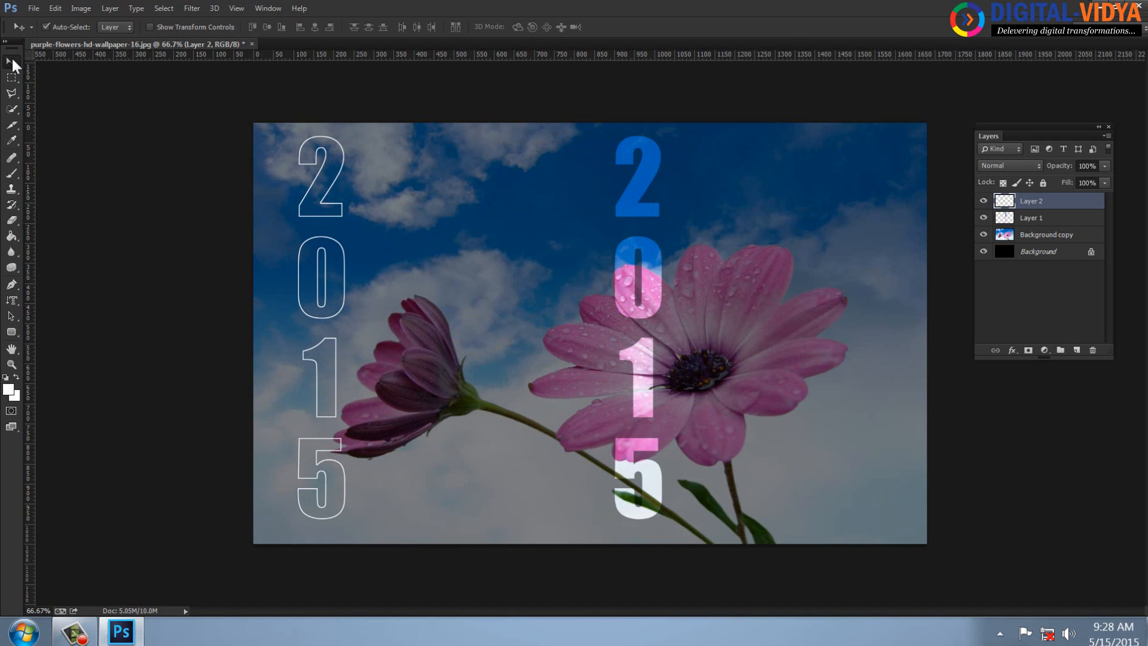
pyautogui.click(1085, 166)
pyautogui.write('50')
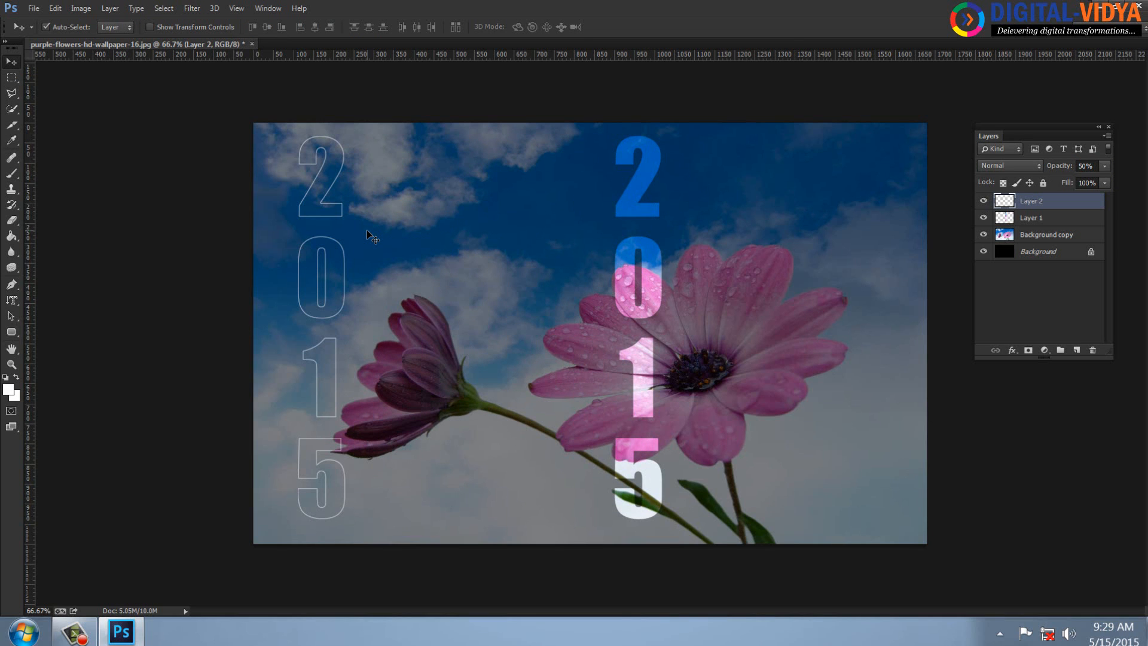
# Step: Switch from the Vertical Type Mask tool to the Horizontal Type tool
pyautogui.click(12, 300)
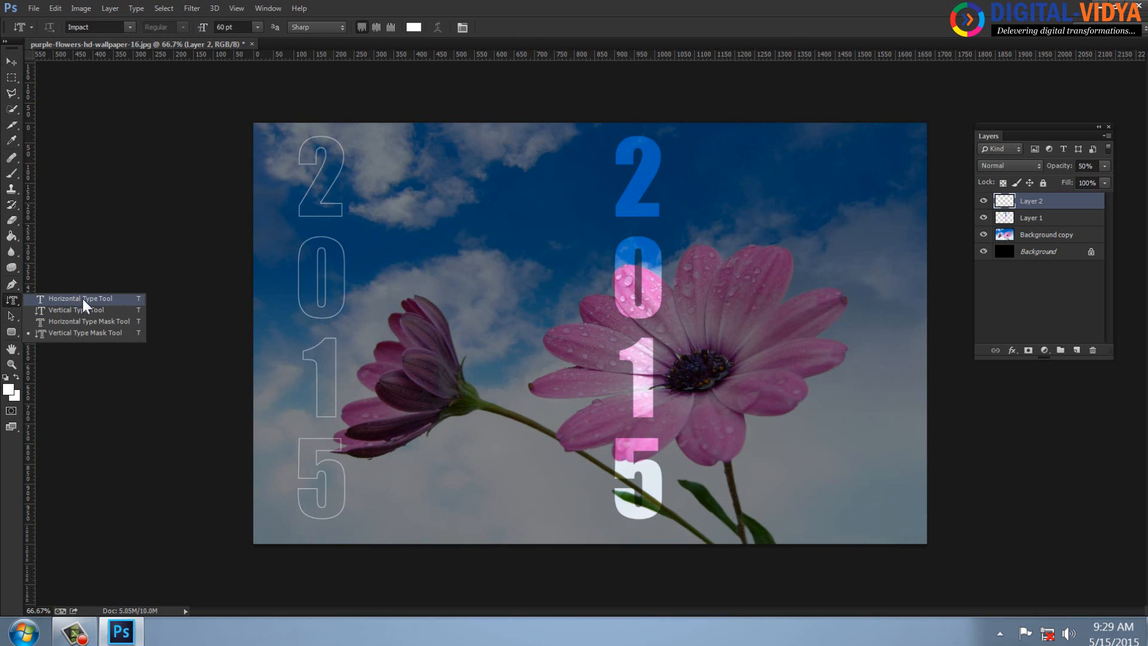